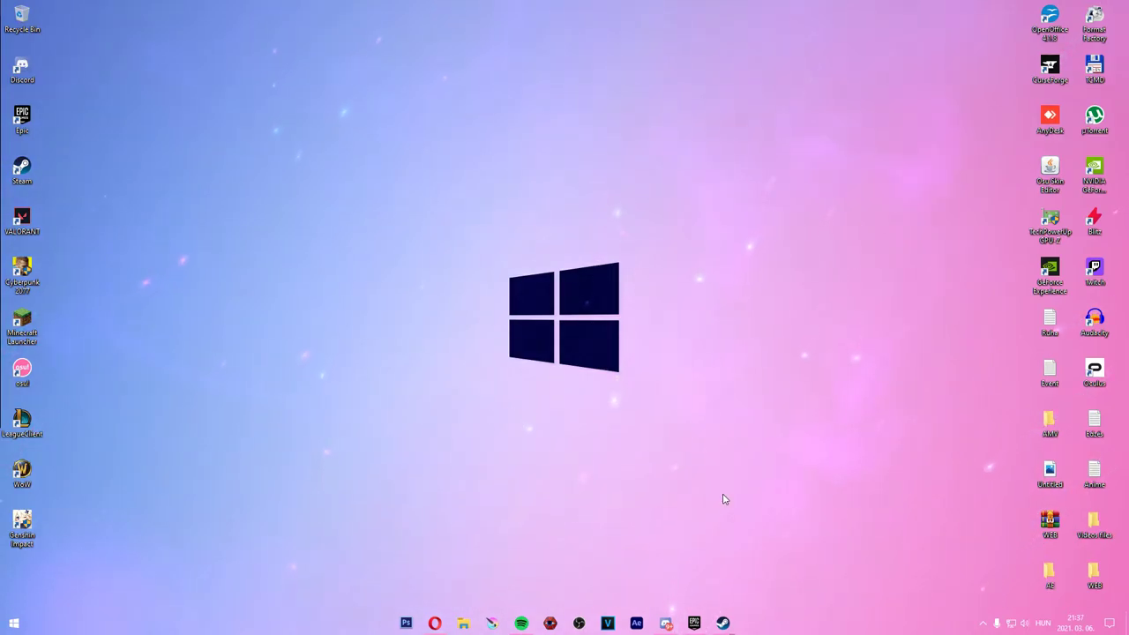
Step: Switch to Steam, search the library for "wall" and open the Wallpaper Engine page
mouse_move(712, 615)
left_click(693, 574)
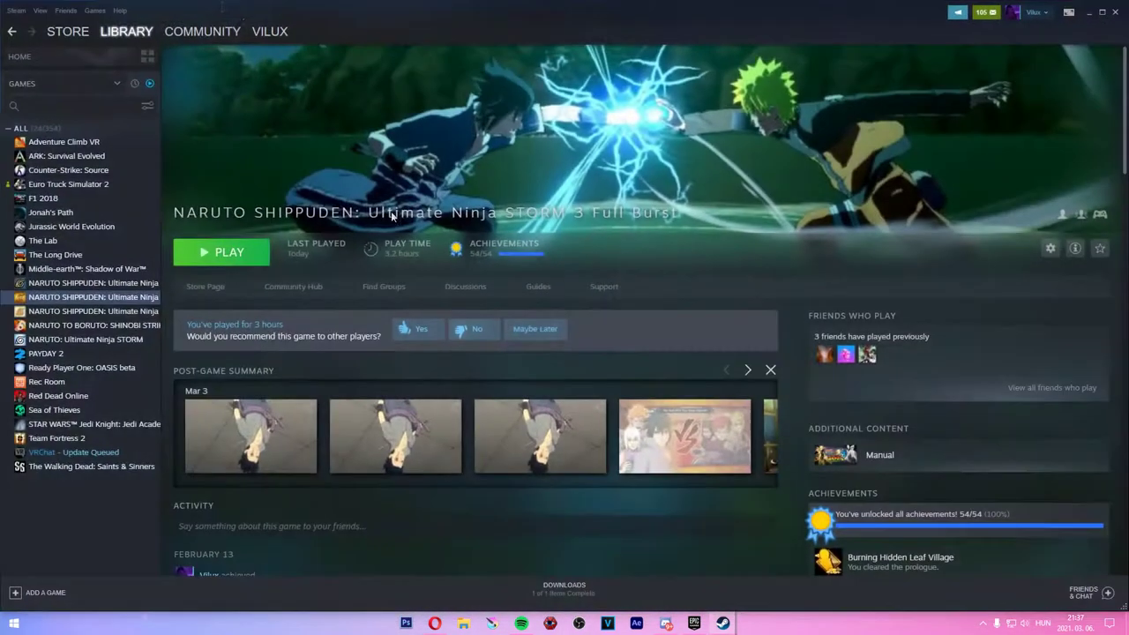
left_click(69, 88)
left_click(126, 123)
type("wall")
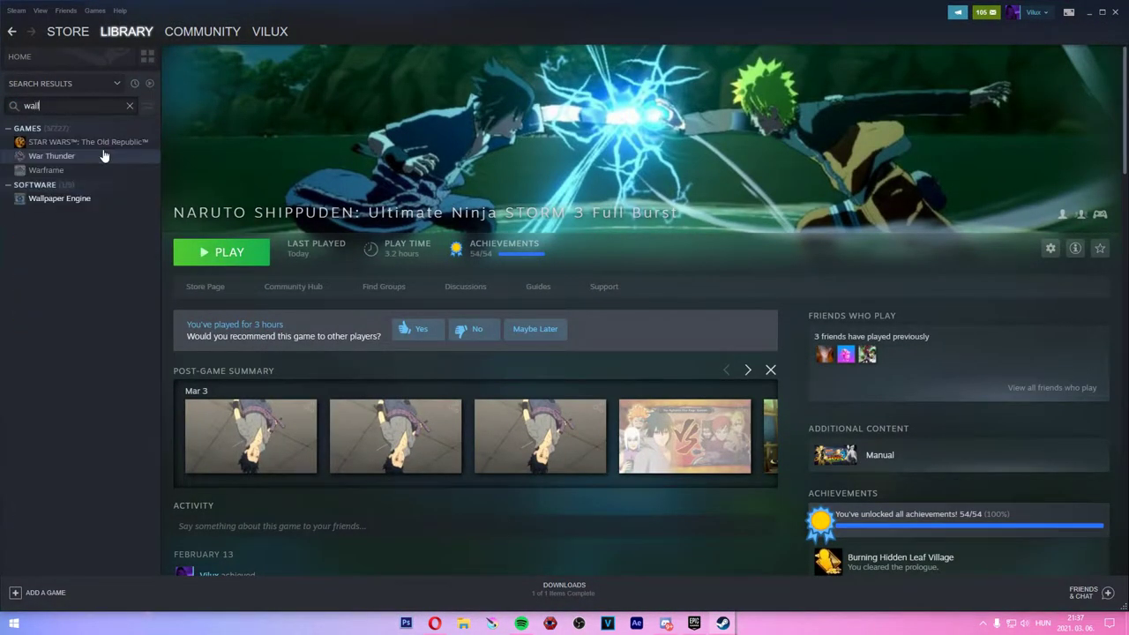
left_click(75, 144)
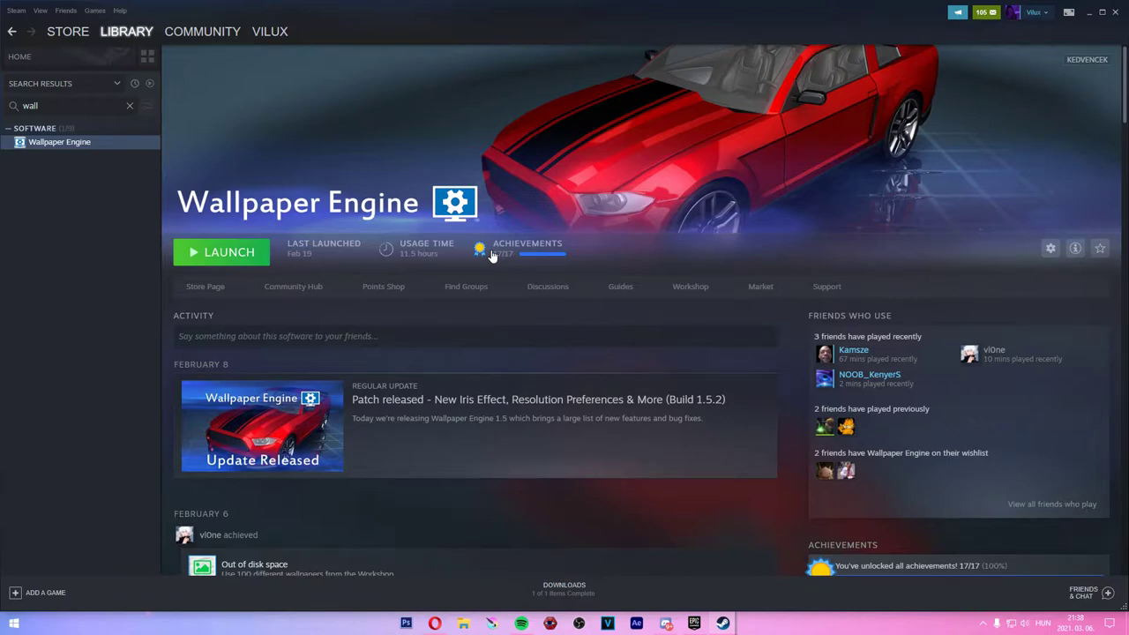
Step: Launch Wallpaper Engine with the standard launch option and minimize Steam to return to the desktop
left_click(222, 253)
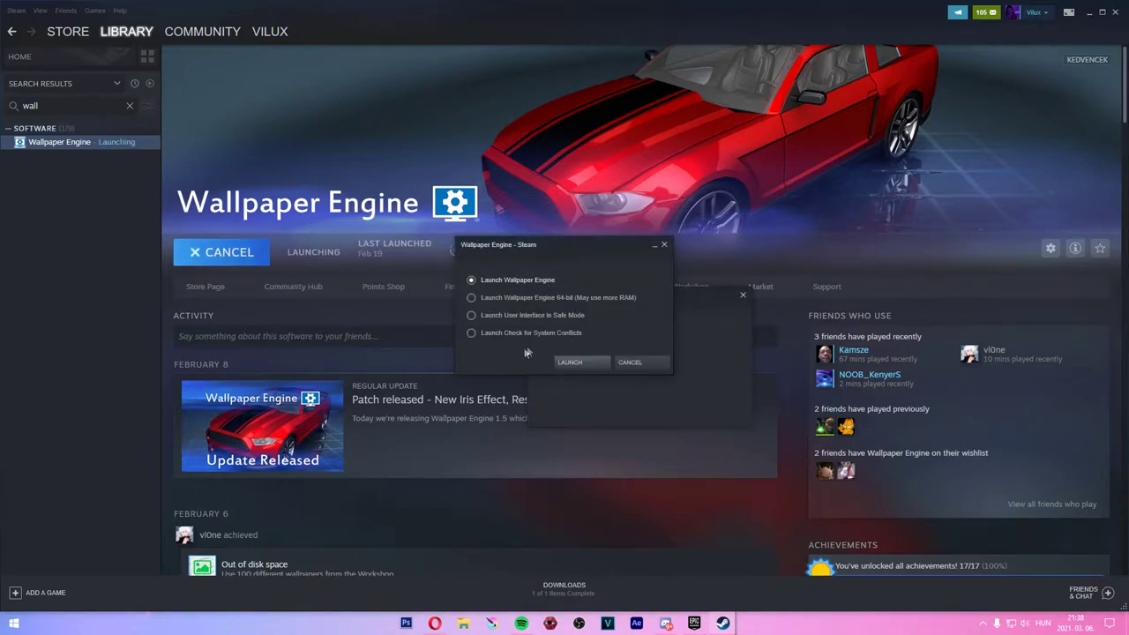
left_click(565, 361)
left_click(1088, 16)
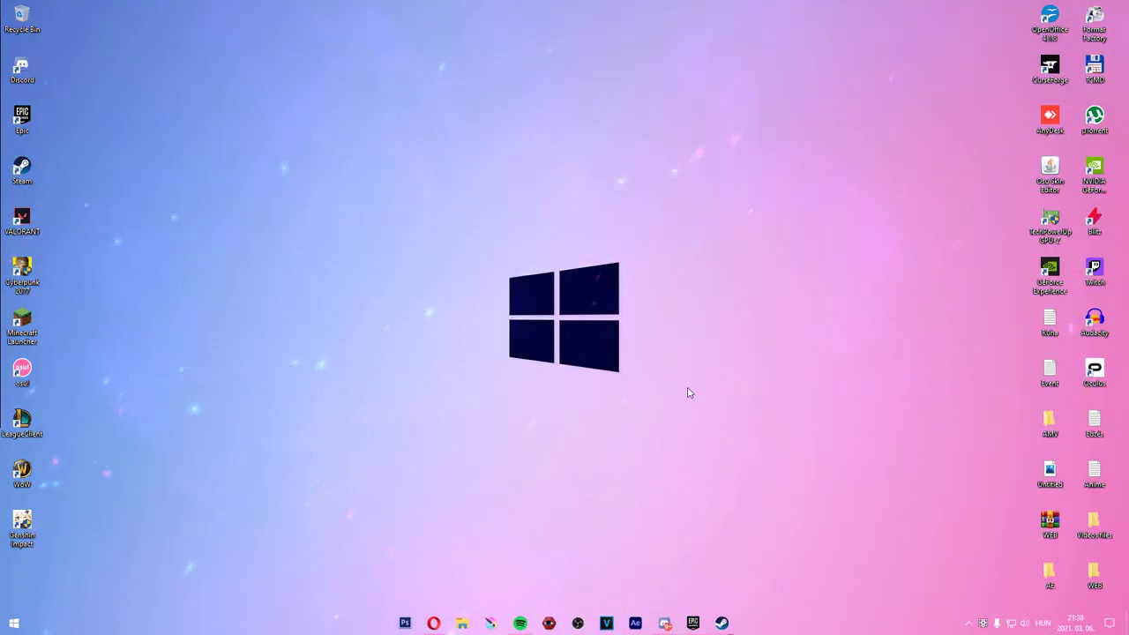
left_click_drag(426, 174, 593, 333)
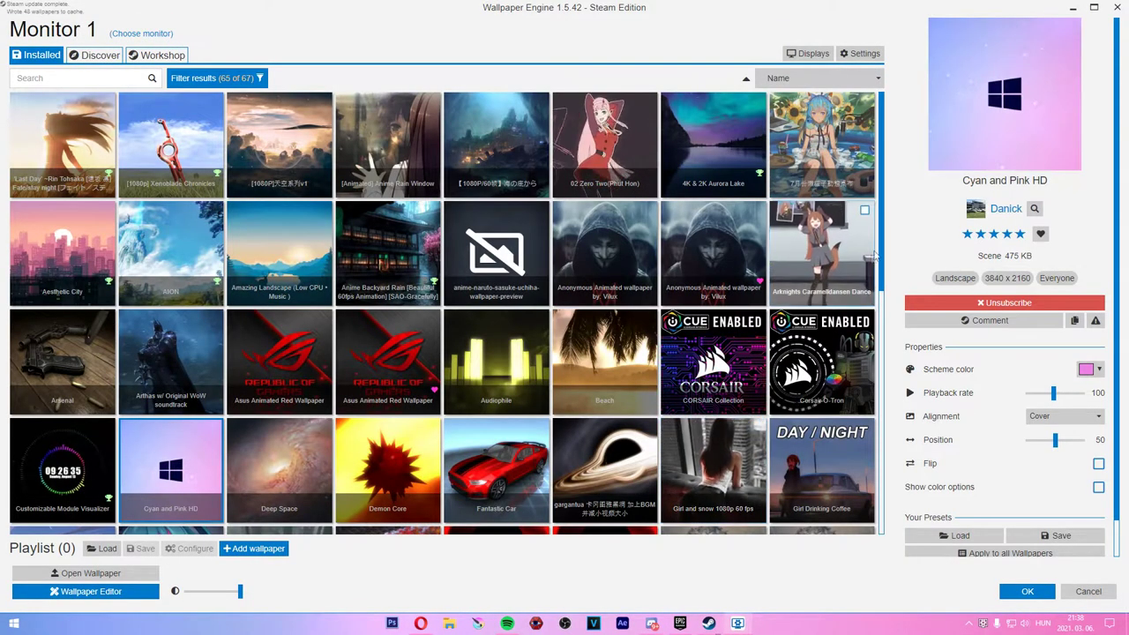
Step: Review Wallpaper Engine's Performance and General settings, including playback, quality and automatic startup, and leave without saving
left_click(813, 55)
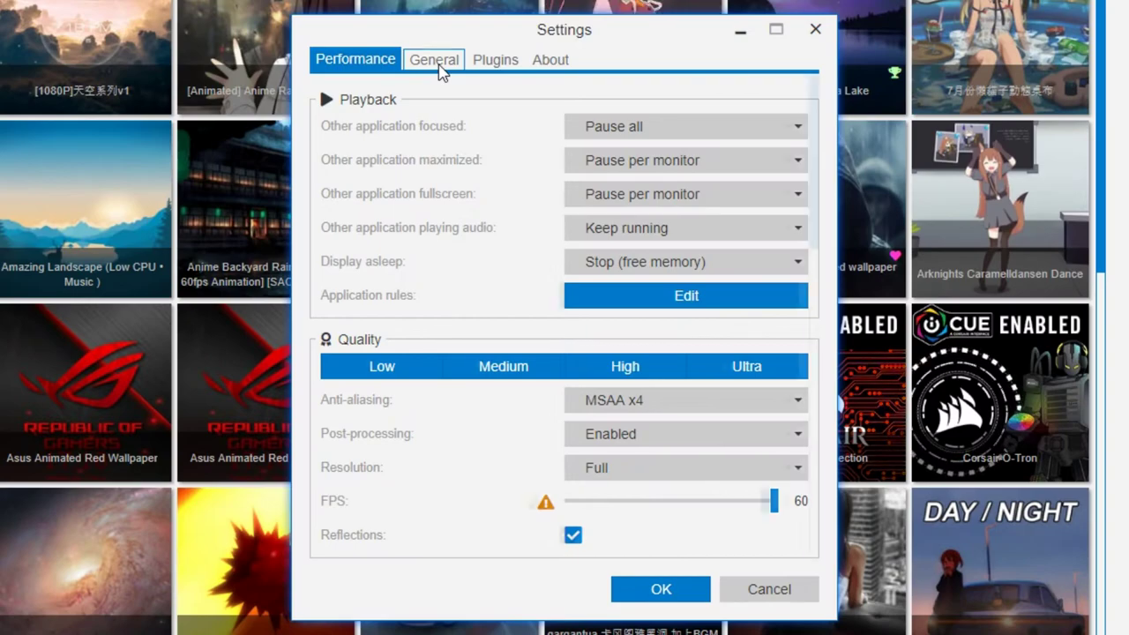
left_click(487, 166)
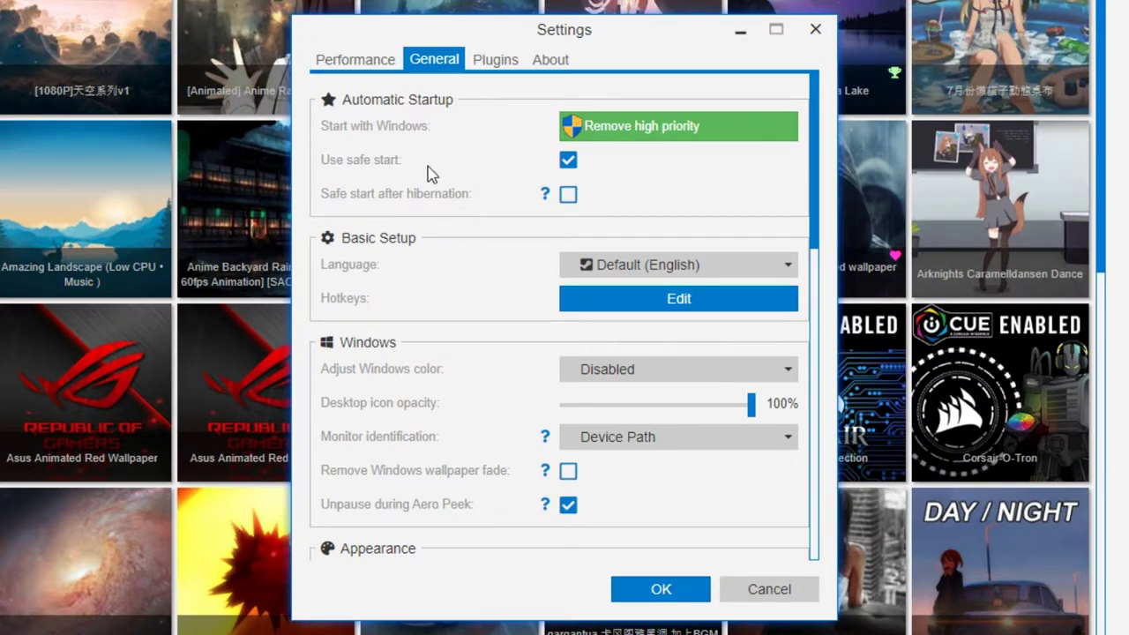
left_click(371, 58)
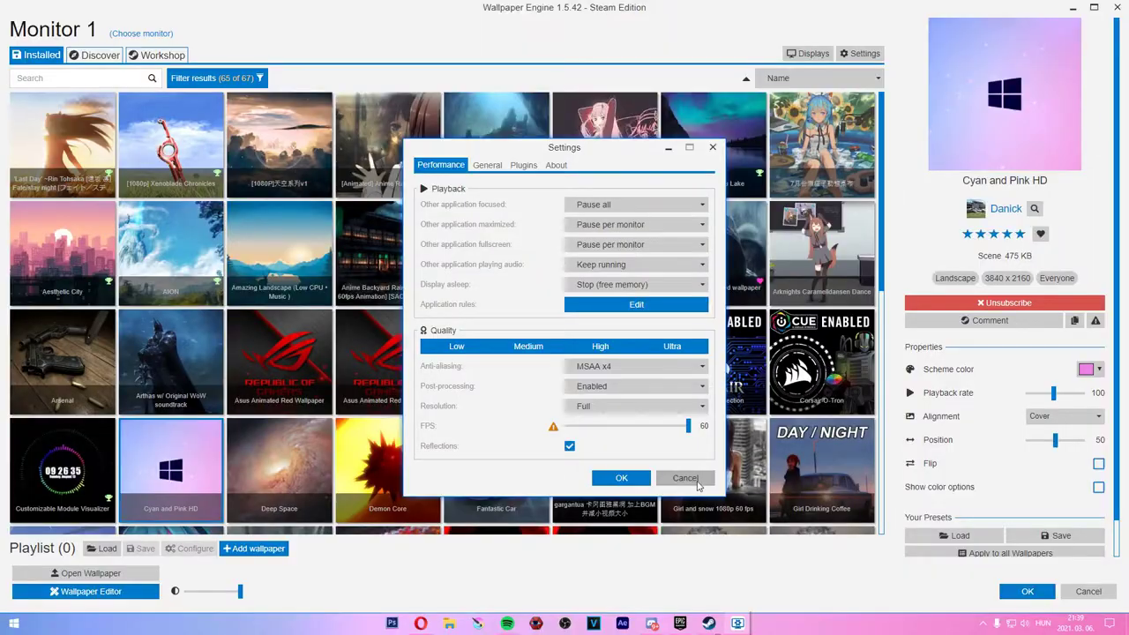
left_click(687, 479)
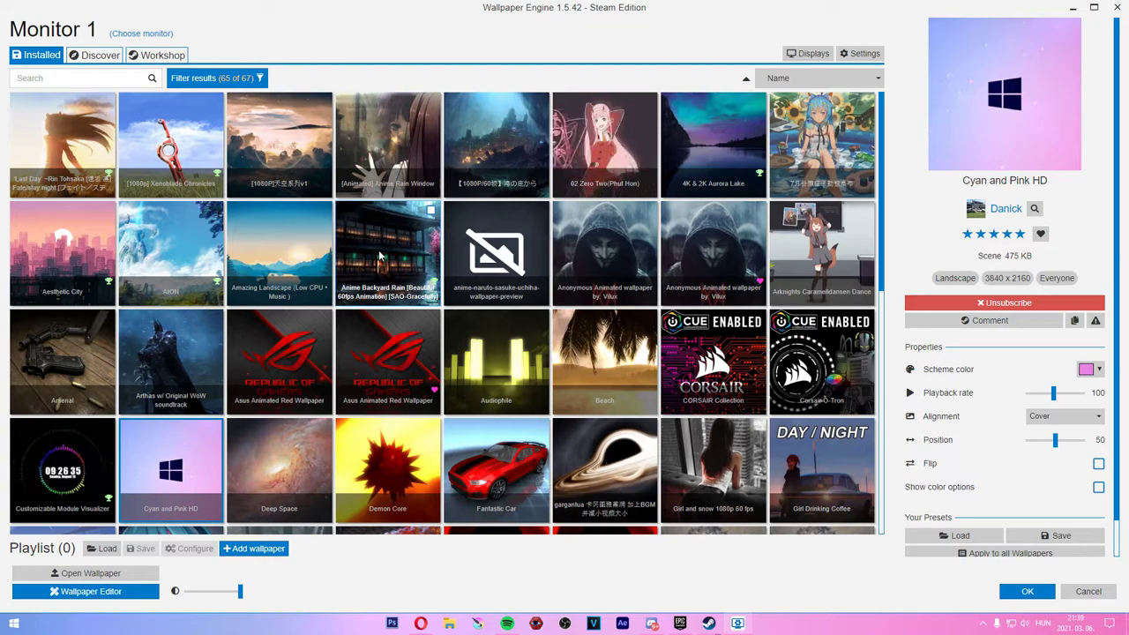
Step: Apply the installed Arsenal wallpaper, view it on the bare desktop and return to the wallpaper browser
left_click(71, 388)
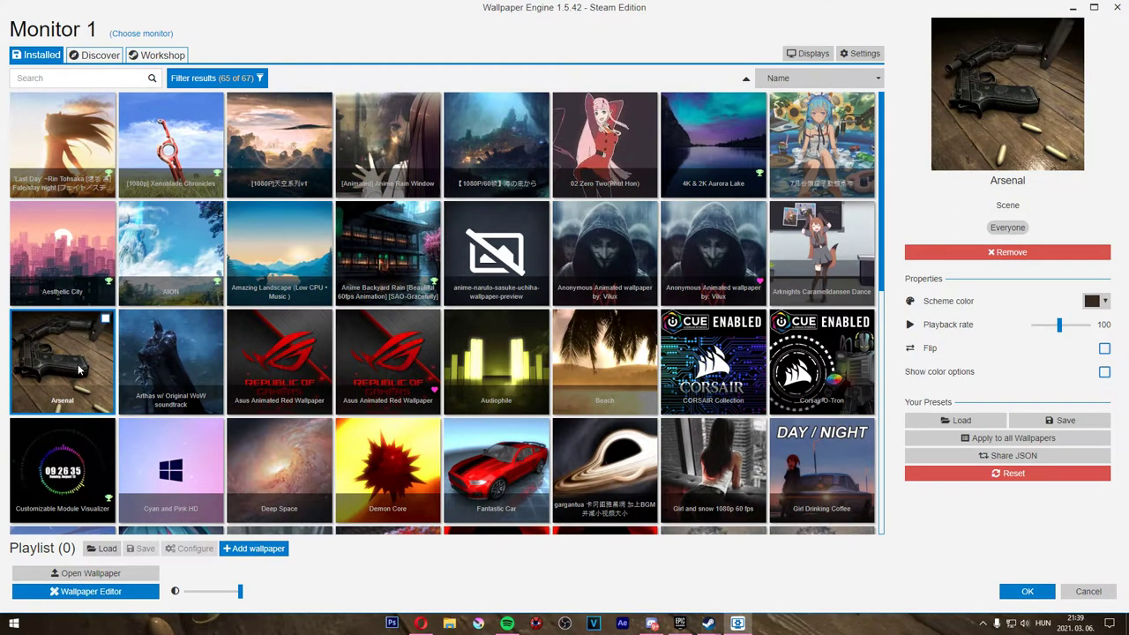
left_click(1072, 8)
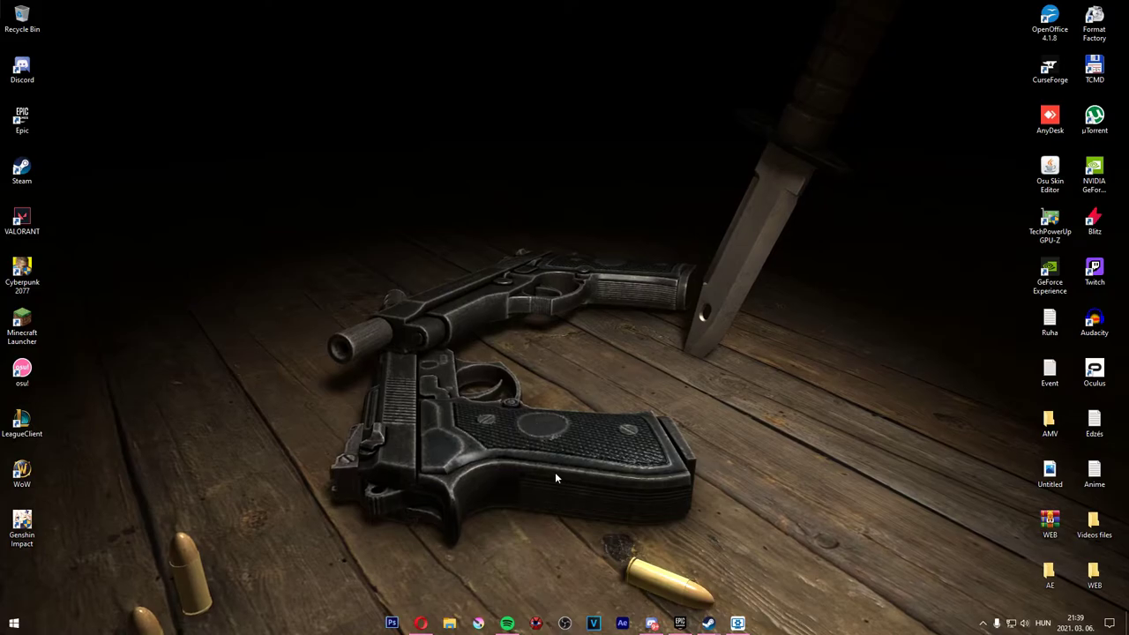
left_click(737, 622)
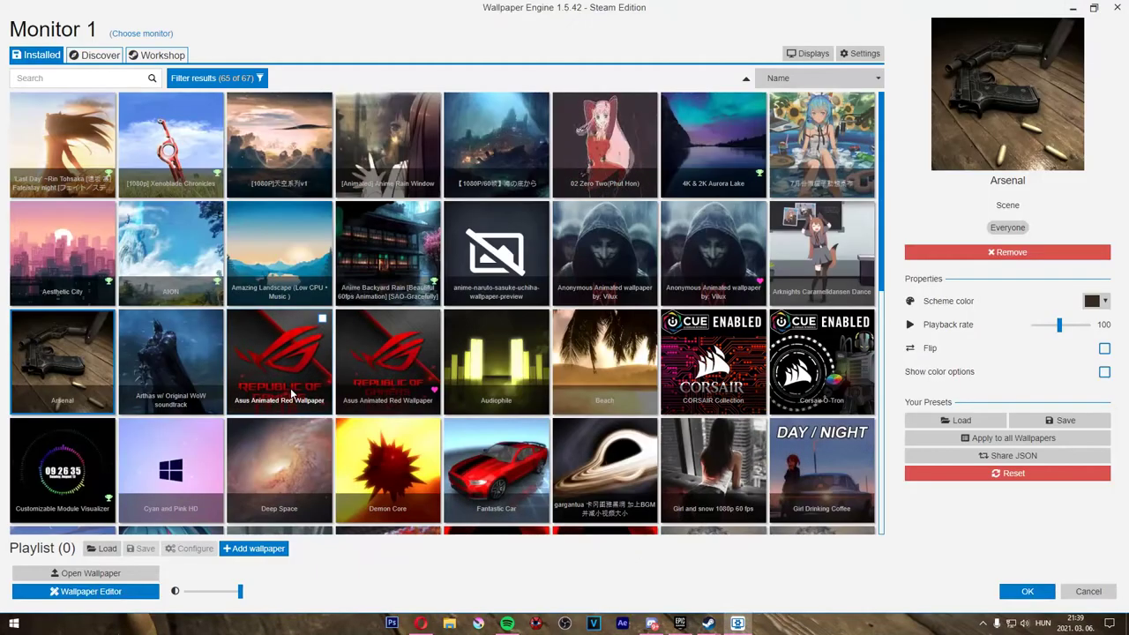
Step: Apply the installed ZeroTwo wallpaper, view it on the bare desktop and return to the wallpaper browser
scroll(302, 394, "down", 5)
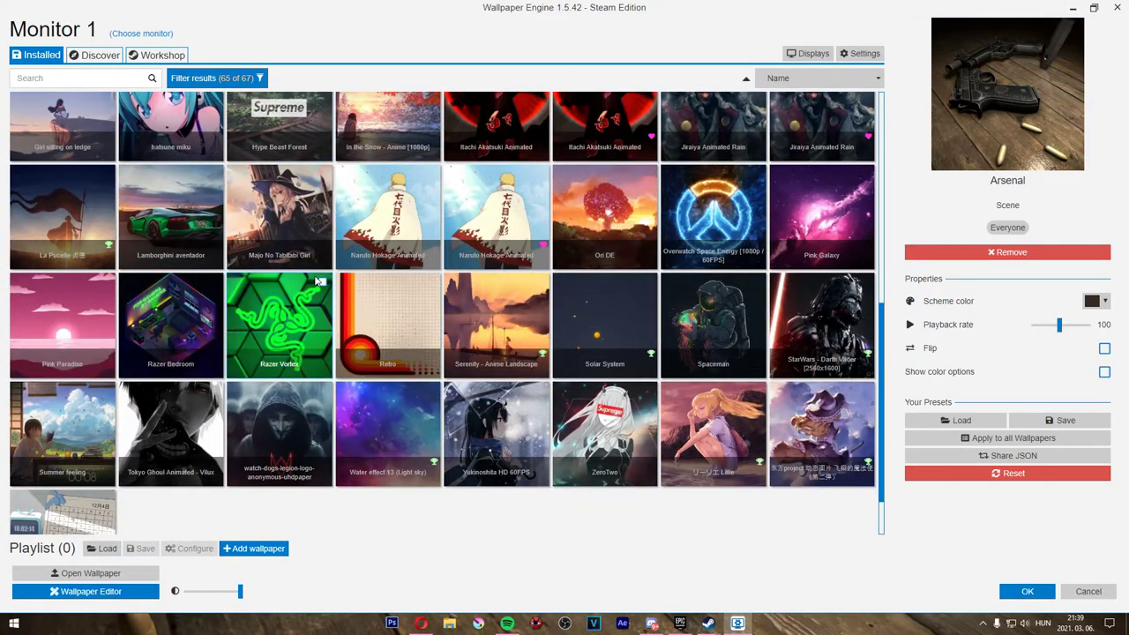
left_click(685, 432)
key("Escape")
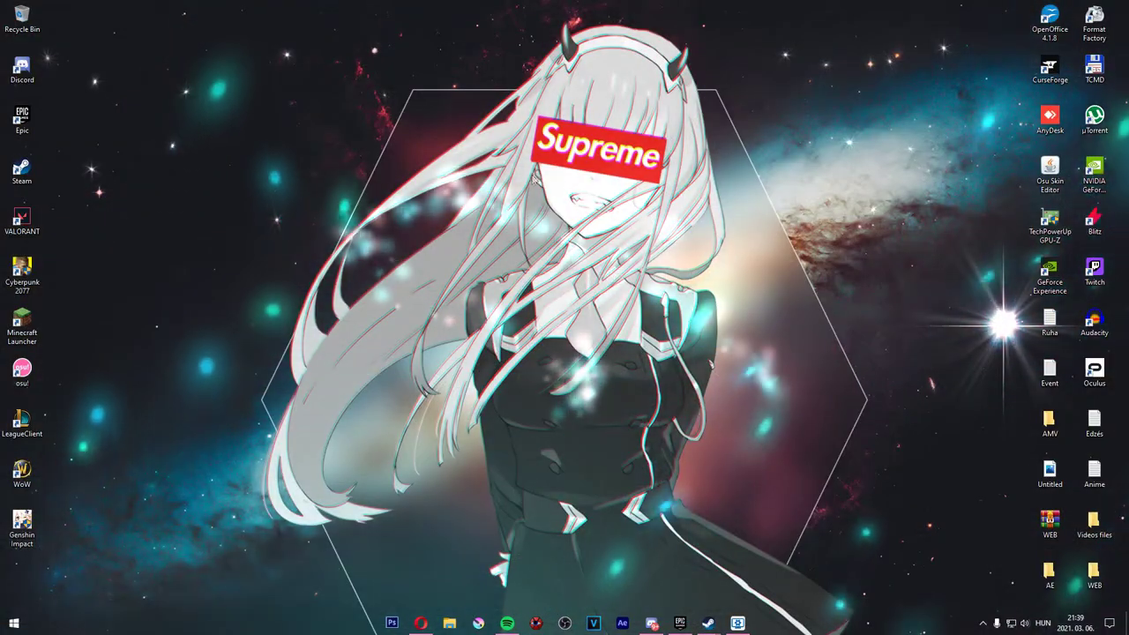
left_click(738, 623)
Step: Search the Workshop wallpapers for "Anime girl"
scroll(176, 176, "up", 2)
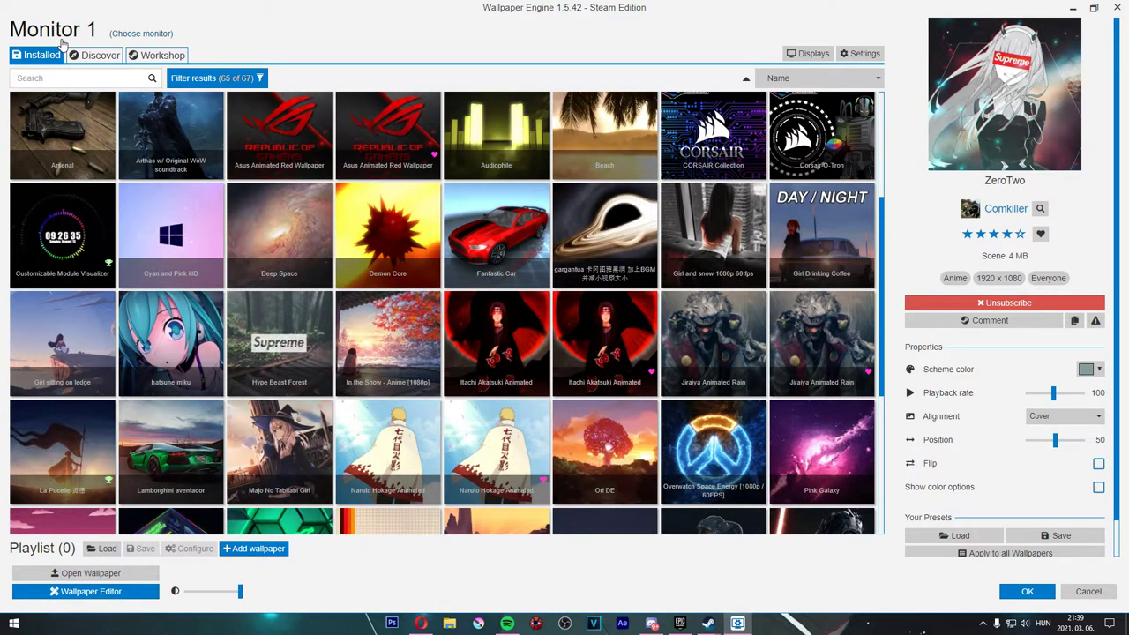
left_click(162, 56)
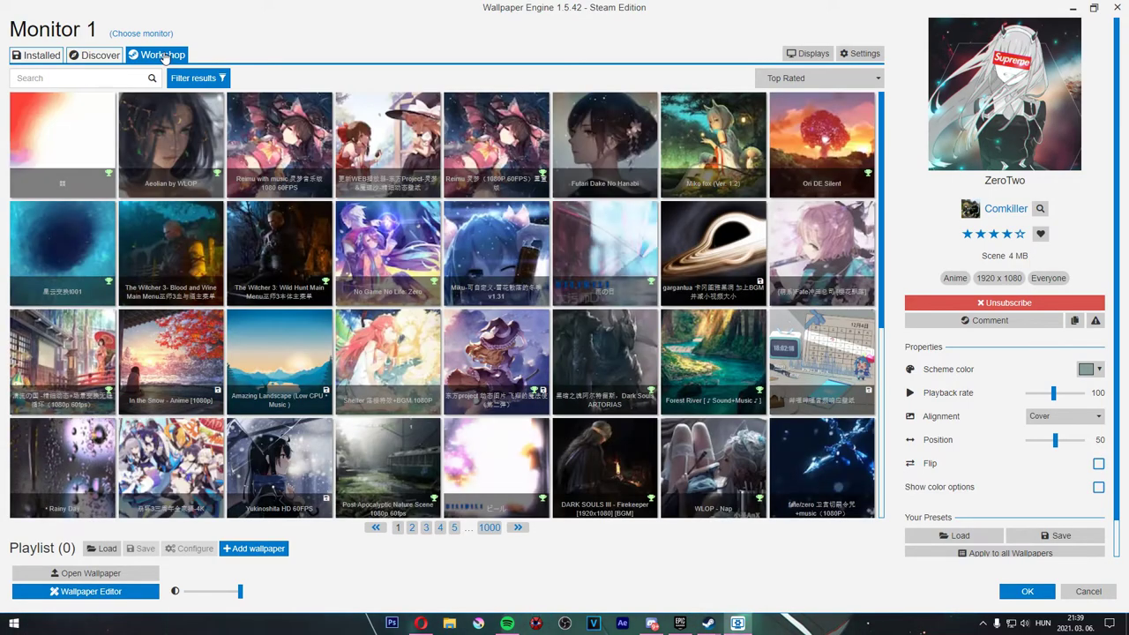
left_click(93, 78)
type("Anime")
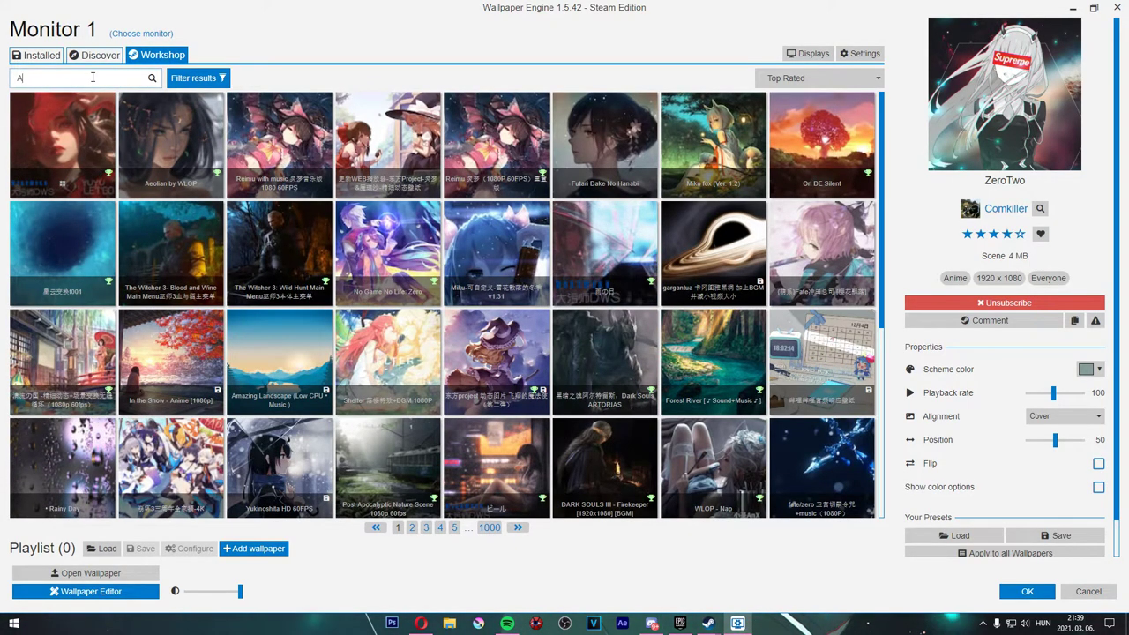
type(" girl")
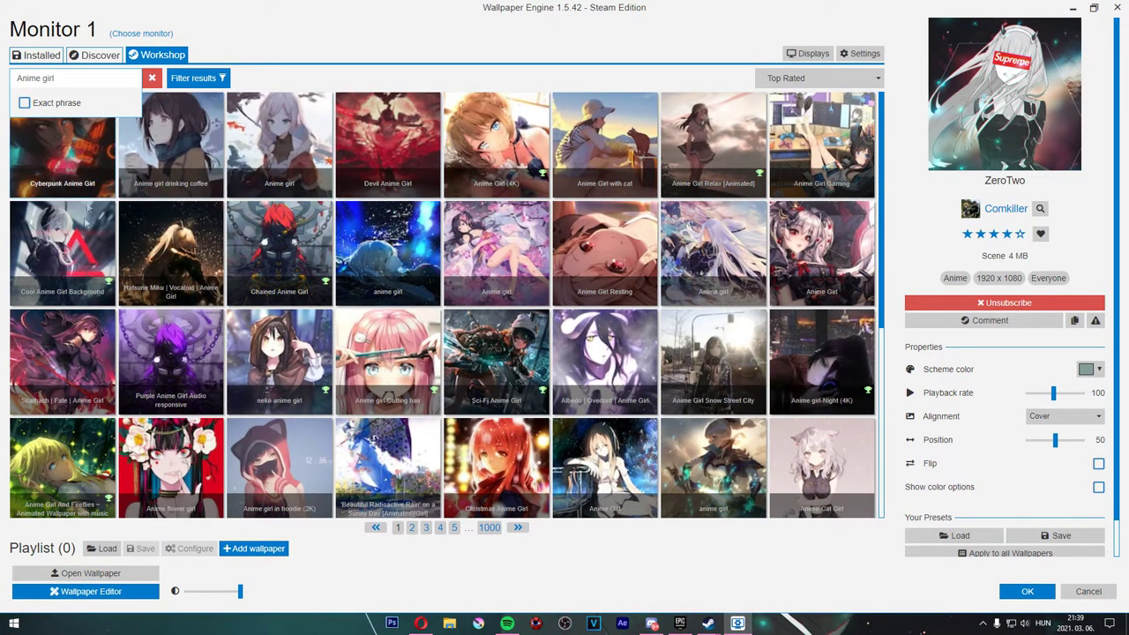
Step: Subscribe to the Workshop wallpaper Cool Anime Girl Background and confirm to close the wallpaper browser
left_click(51, 275)
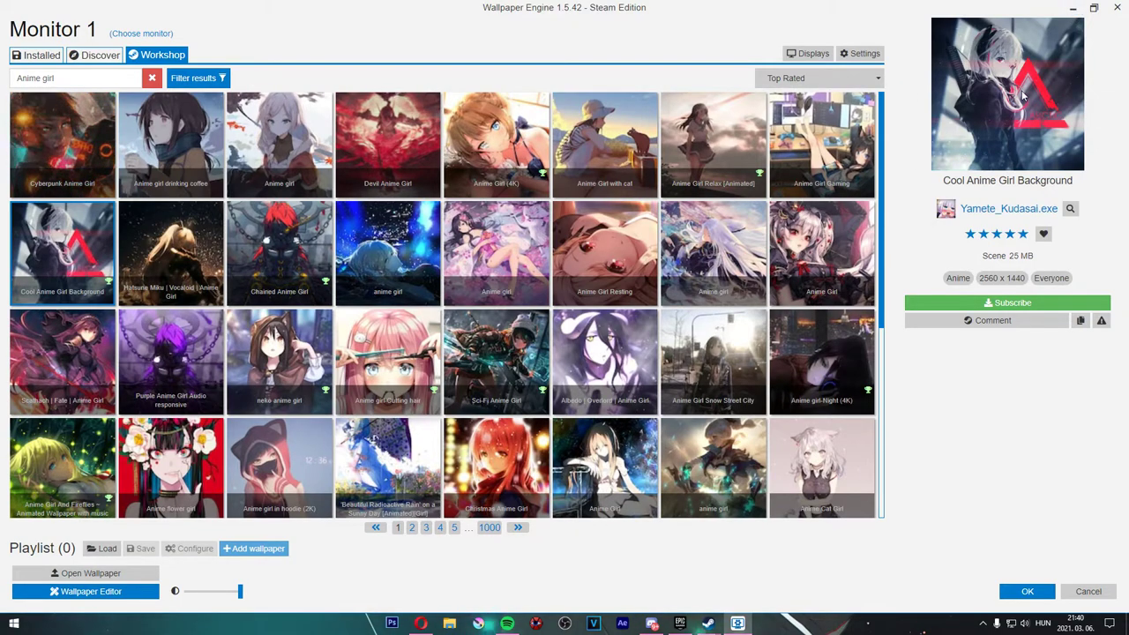
left_click(1032, 302)
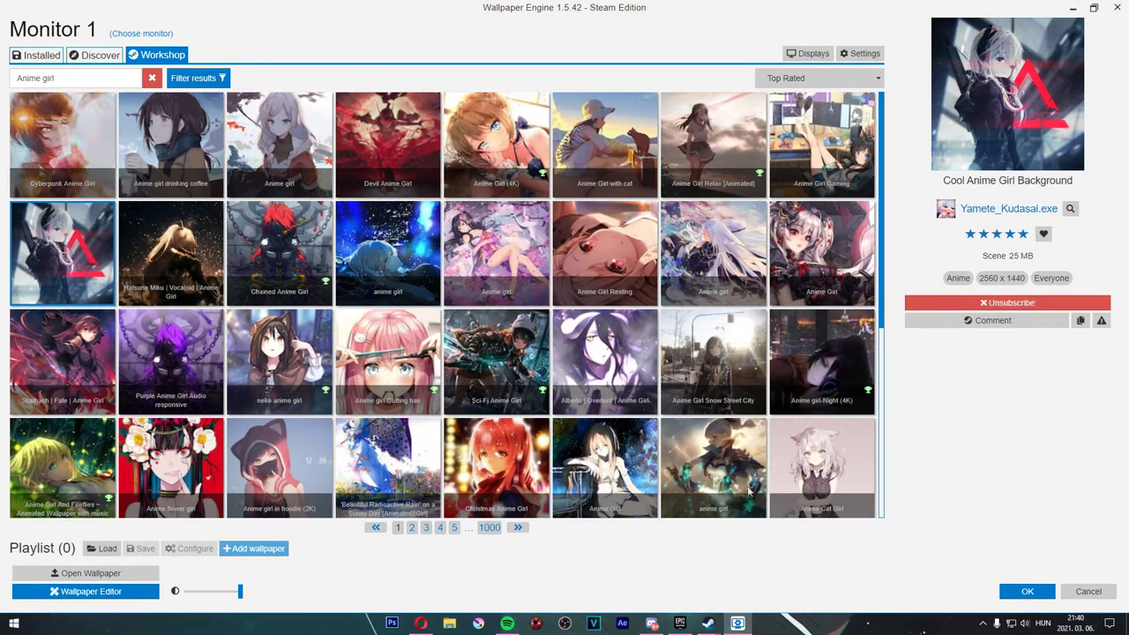
left_click(1028, 591)
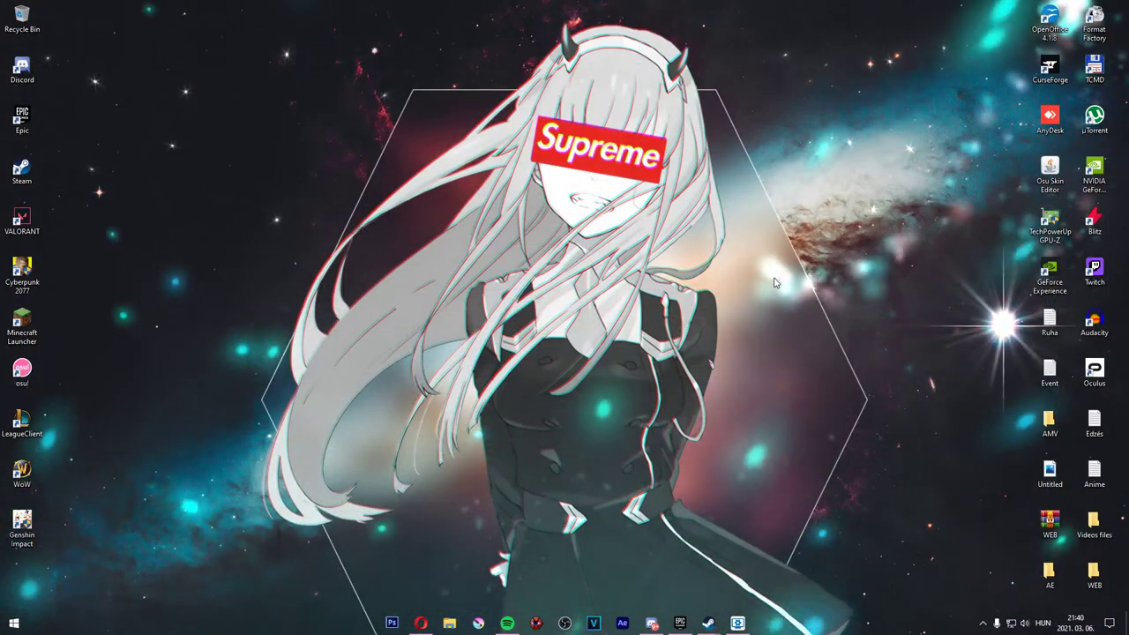
Step: Reopen the wallpaper browser and look through the installed wallpapers to check the download of Cool Anime Girl Background
left_click(737, 623)
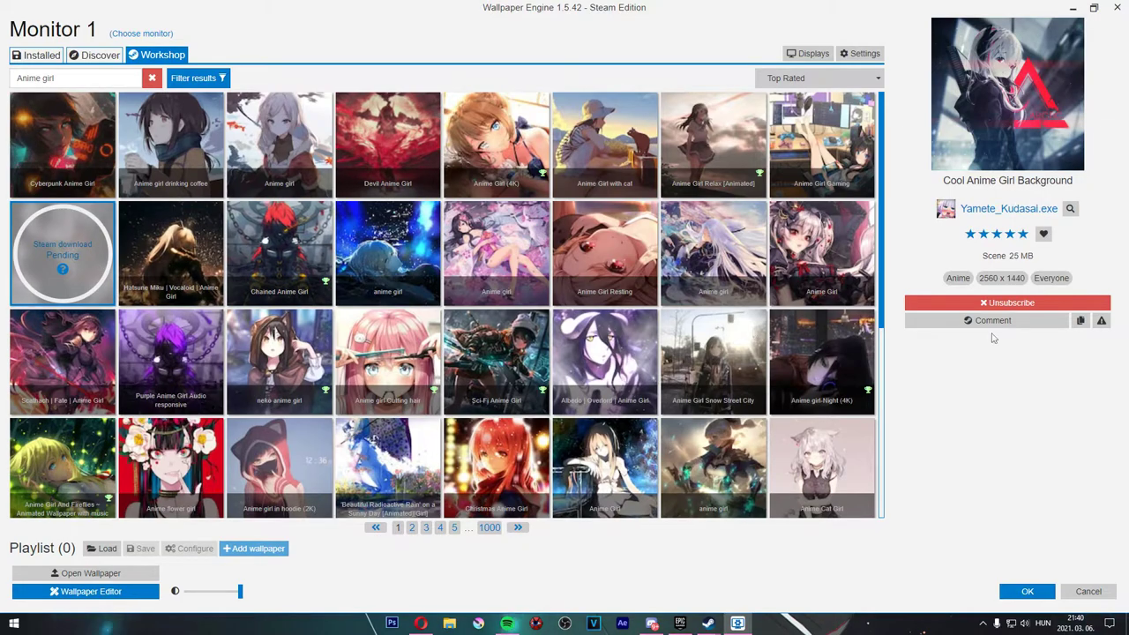
left_click(36, 54)
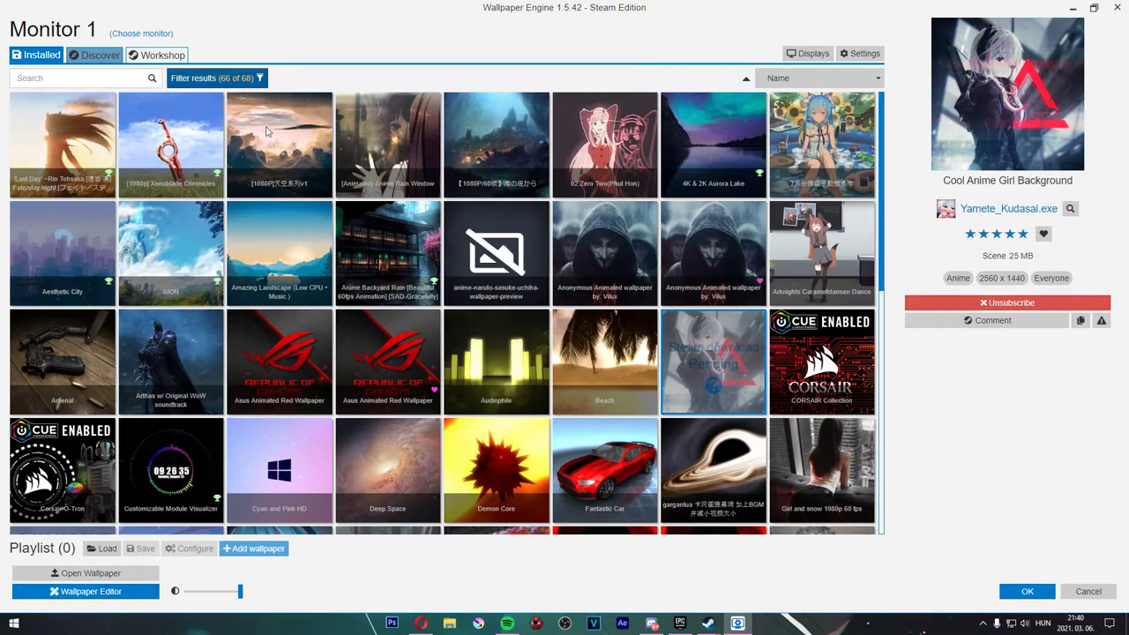
scroll(269, 167, "down", 8)
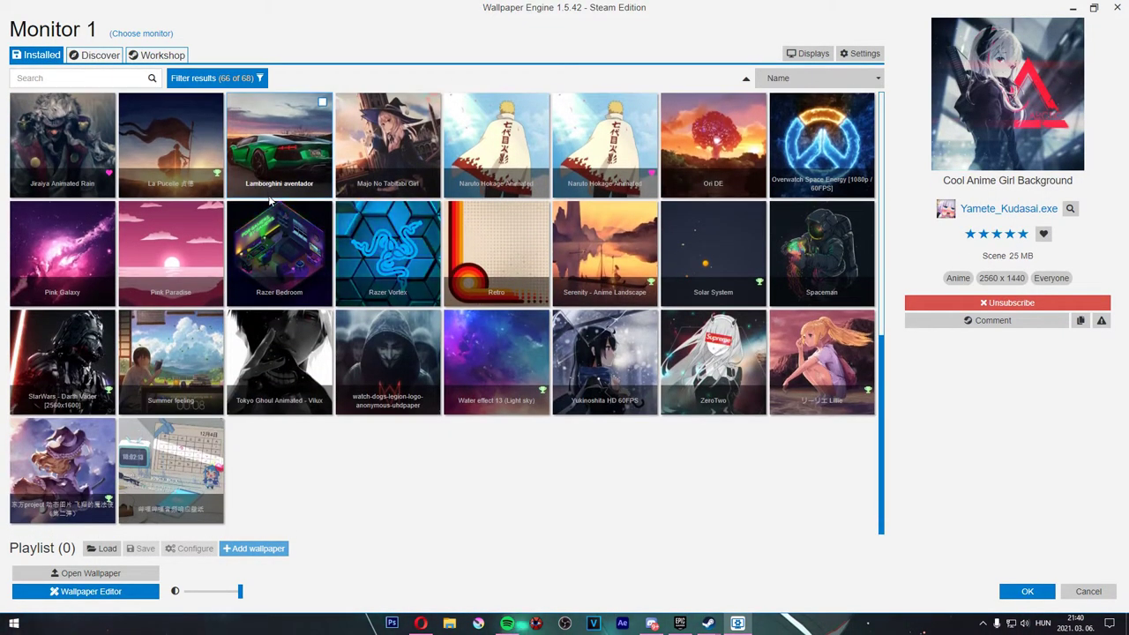
scroll(335, 198, "up", 10)
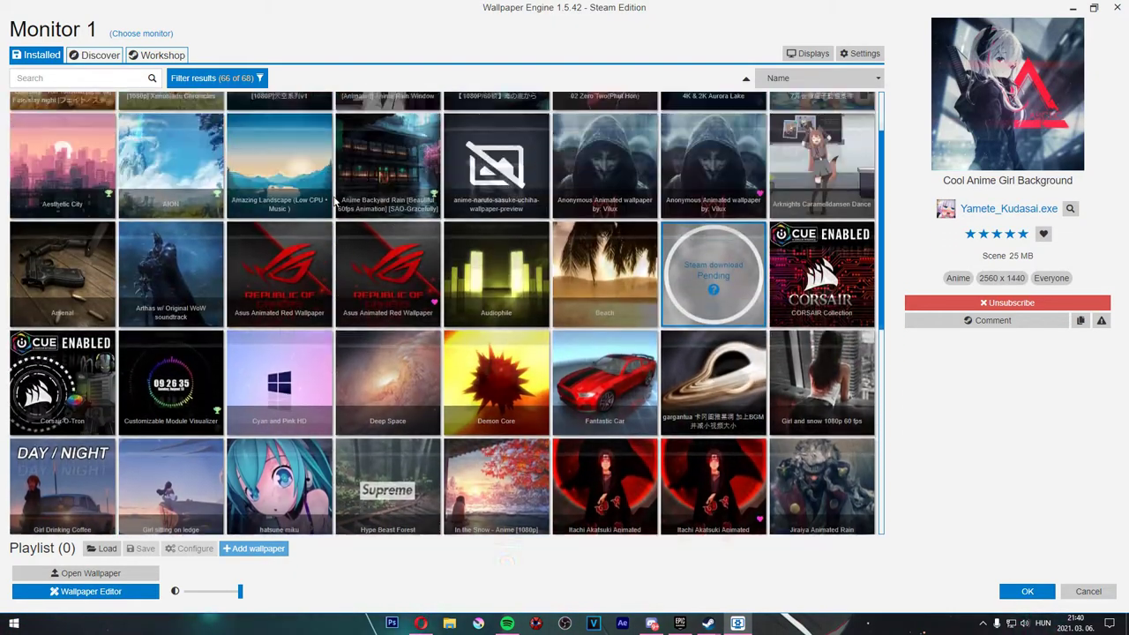
scroll(335, 199, "up", 1)
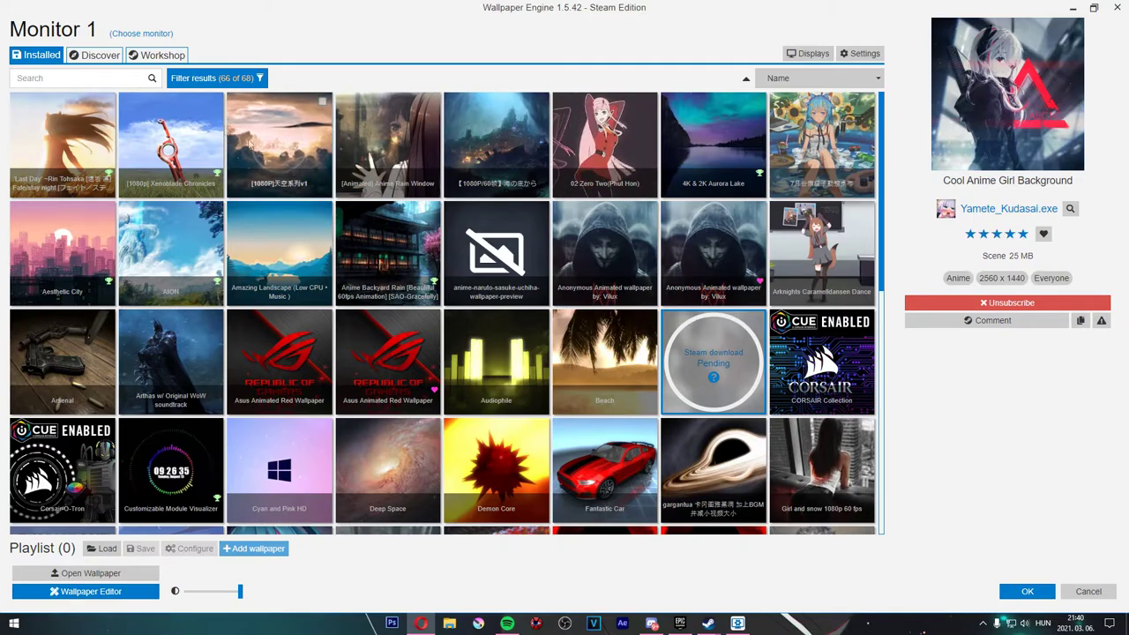
Step: Apply Cool Anime Girl Background from the Workshop results and minimize the open windows to show it on the desktop
left_click(159, 54)
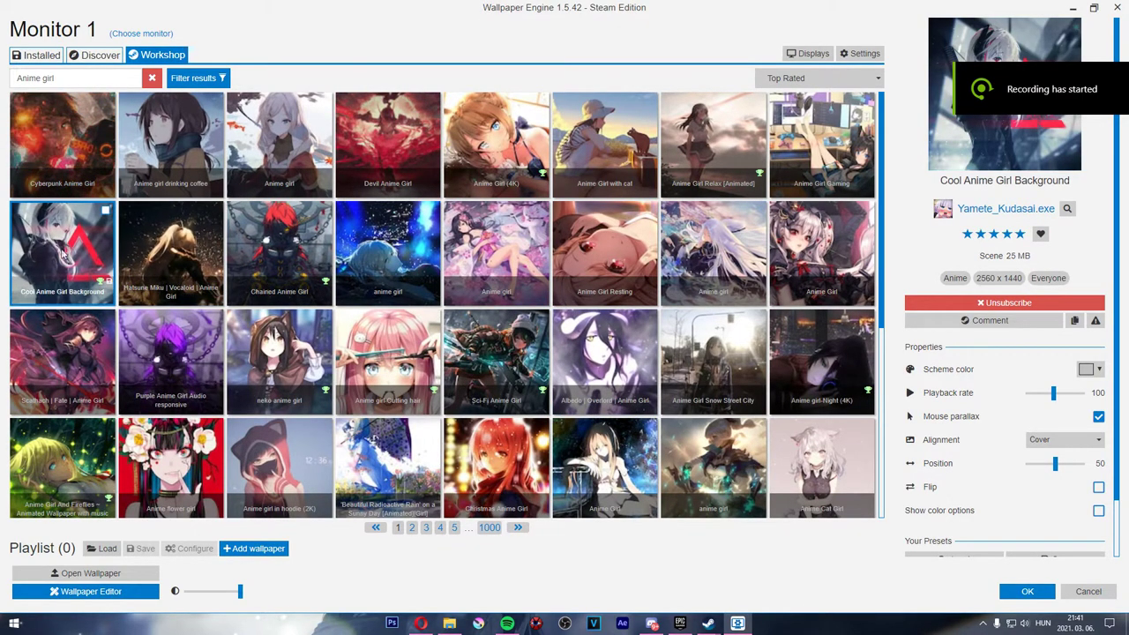
left_click(1073, 8)
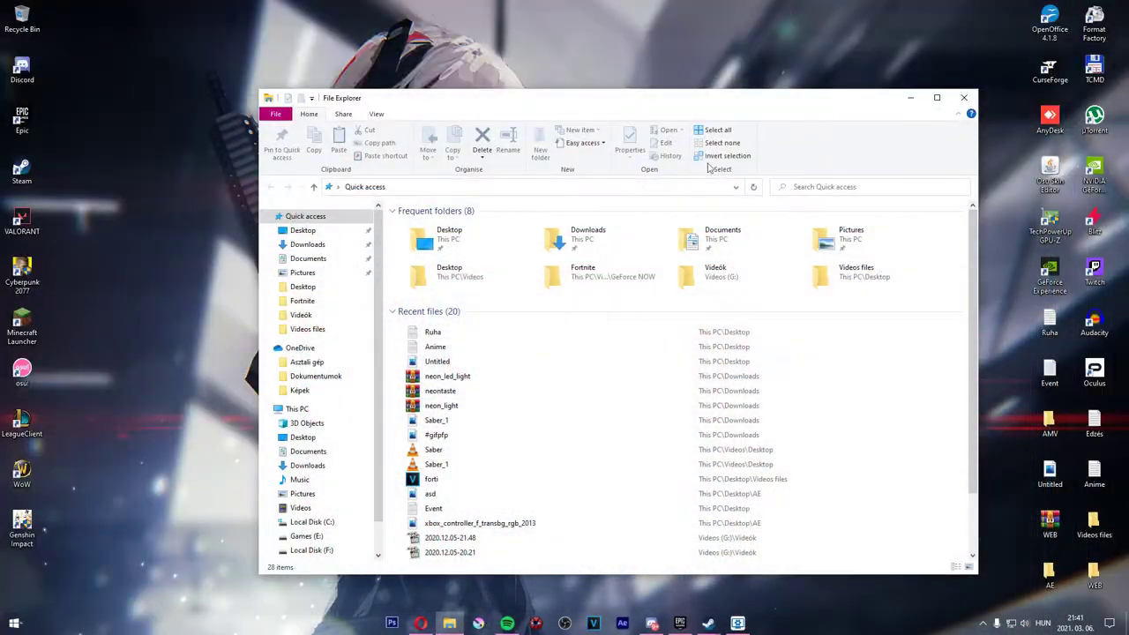
left_click(909, 98)
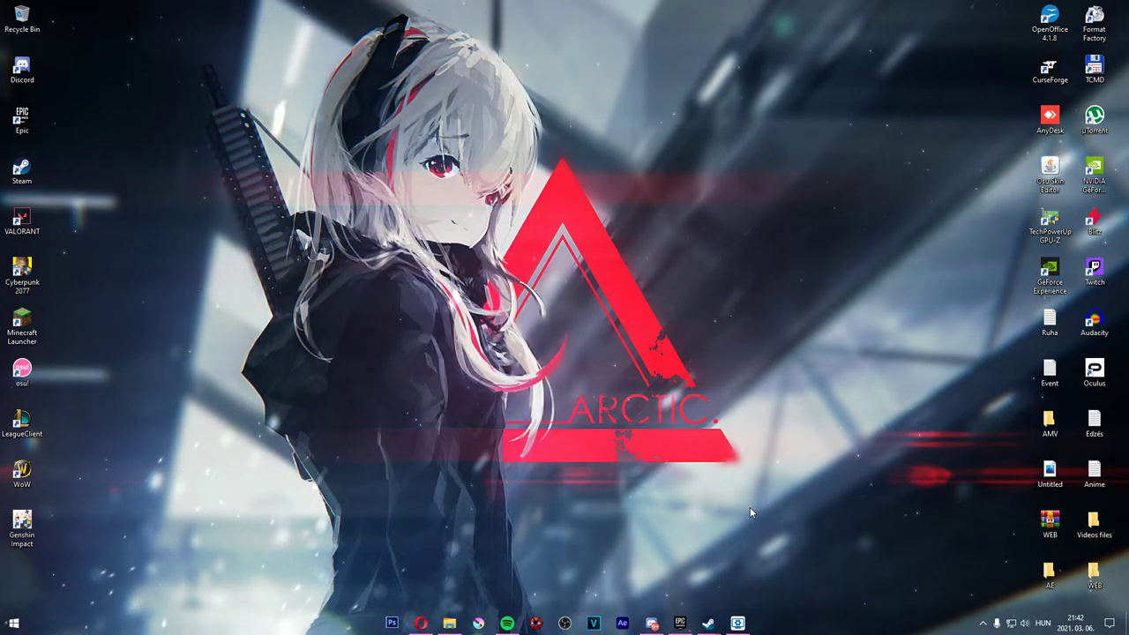
Step: Reopen the wallpaper browser, look at the scheme color choices for Cool Anime Girl Background and close the color picker
left_click(738, 623)
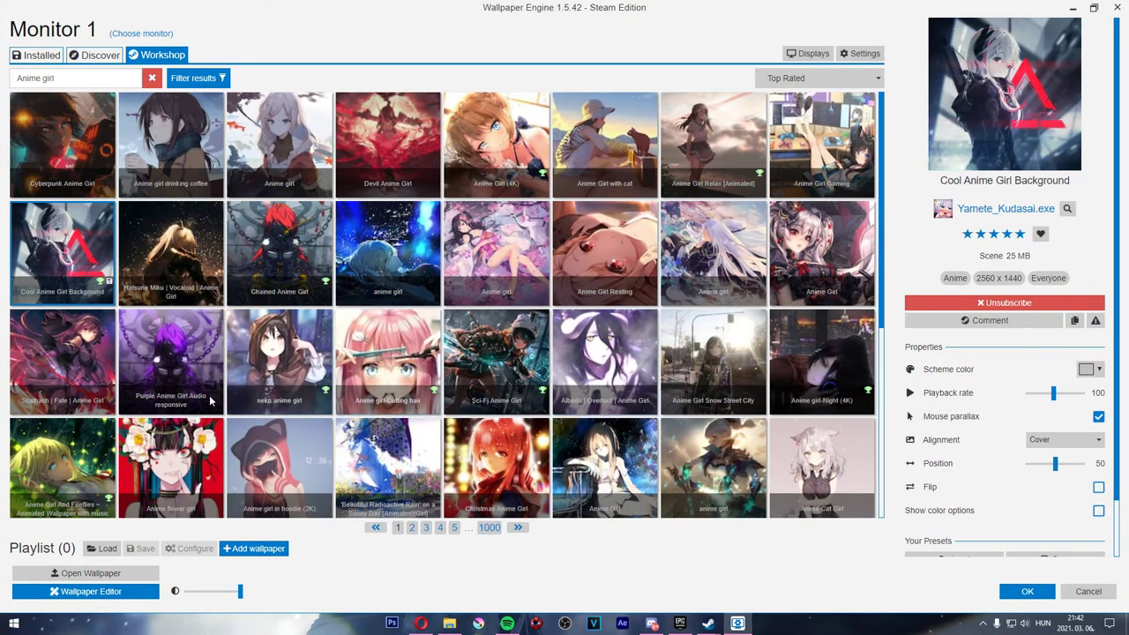
left_click(1088, 371)
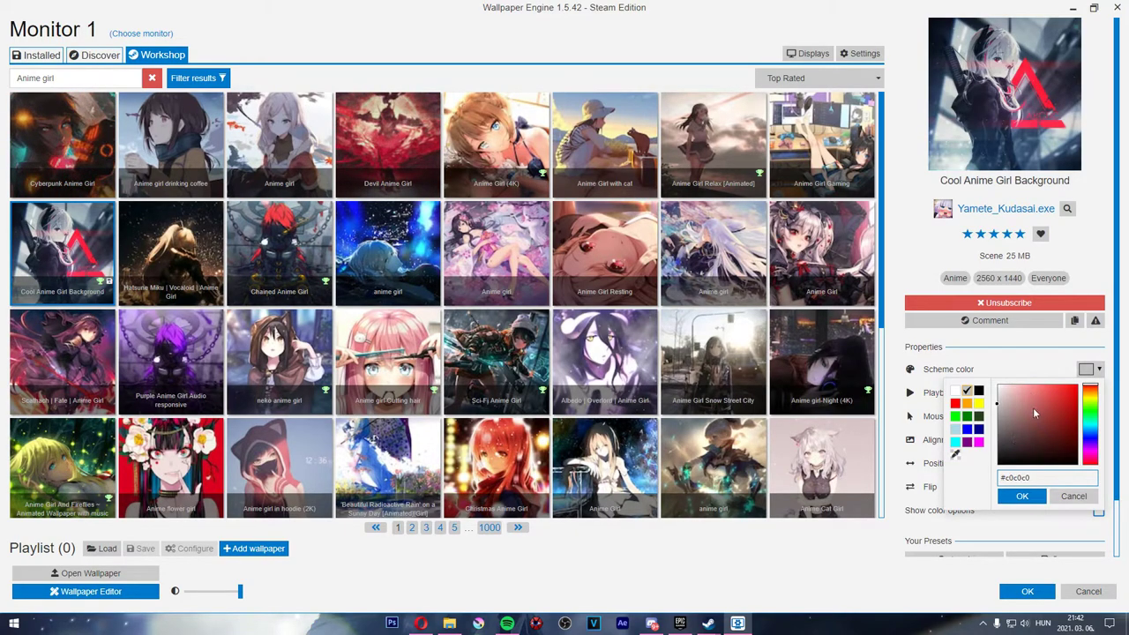
key("super")
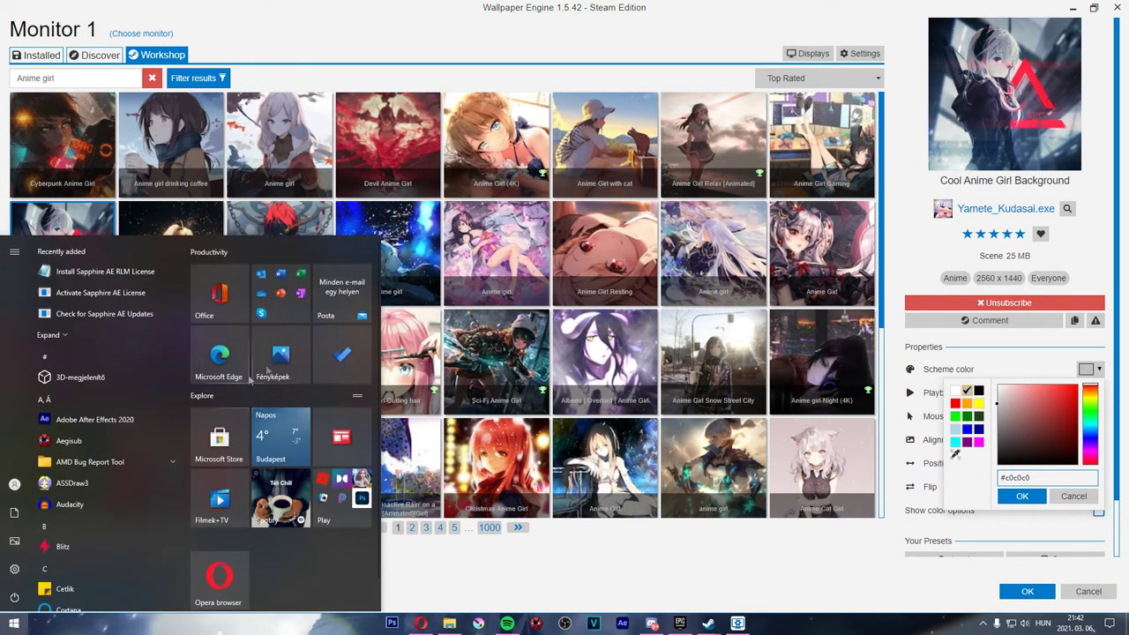
left_click(920, 627)
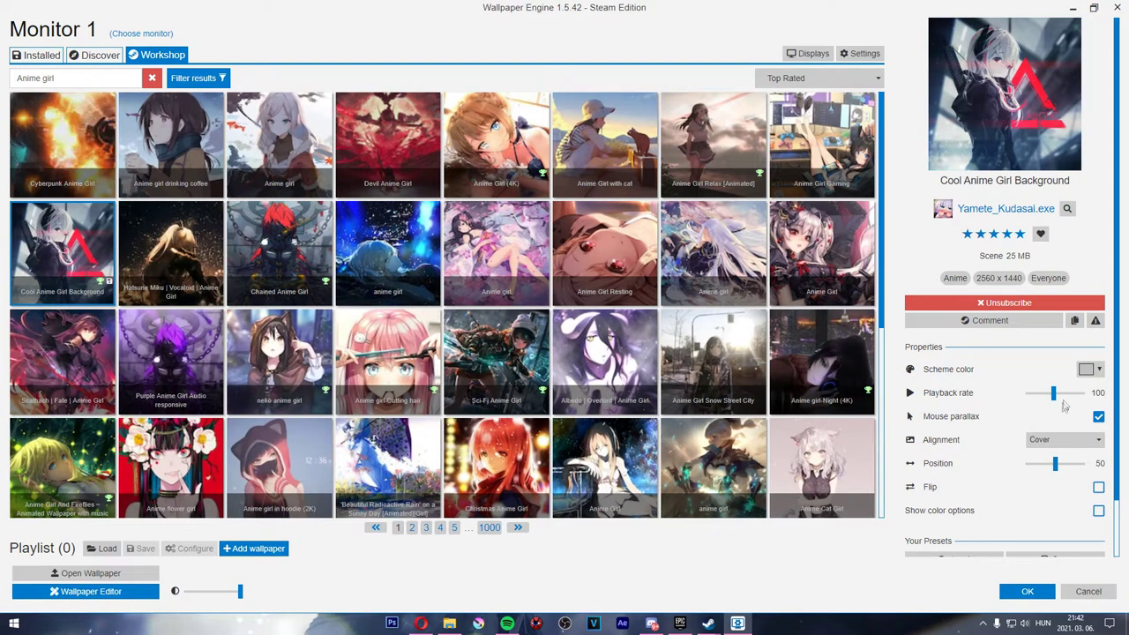
Step: Set the playback rate of Cool Anime Girl Background to 200
left_click(1094, 370)
left_click(1098, 369)
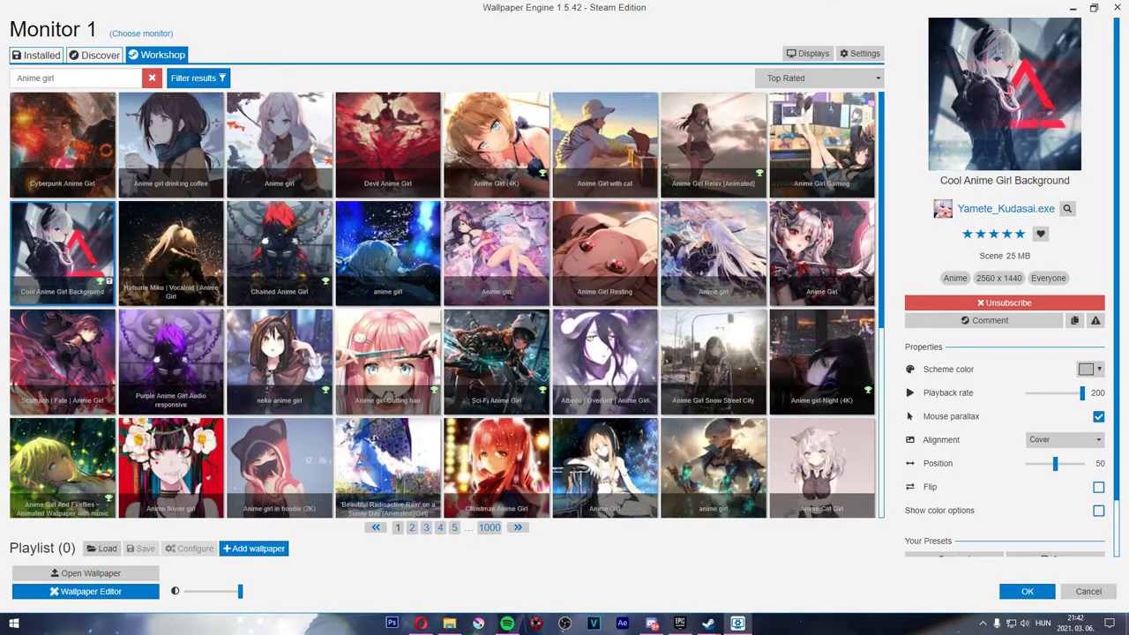
Step: Check the sped-up wallpaper on the desktop, and return the playback rate of Cool Anime Girl Background to 100
left_click(739, 622)
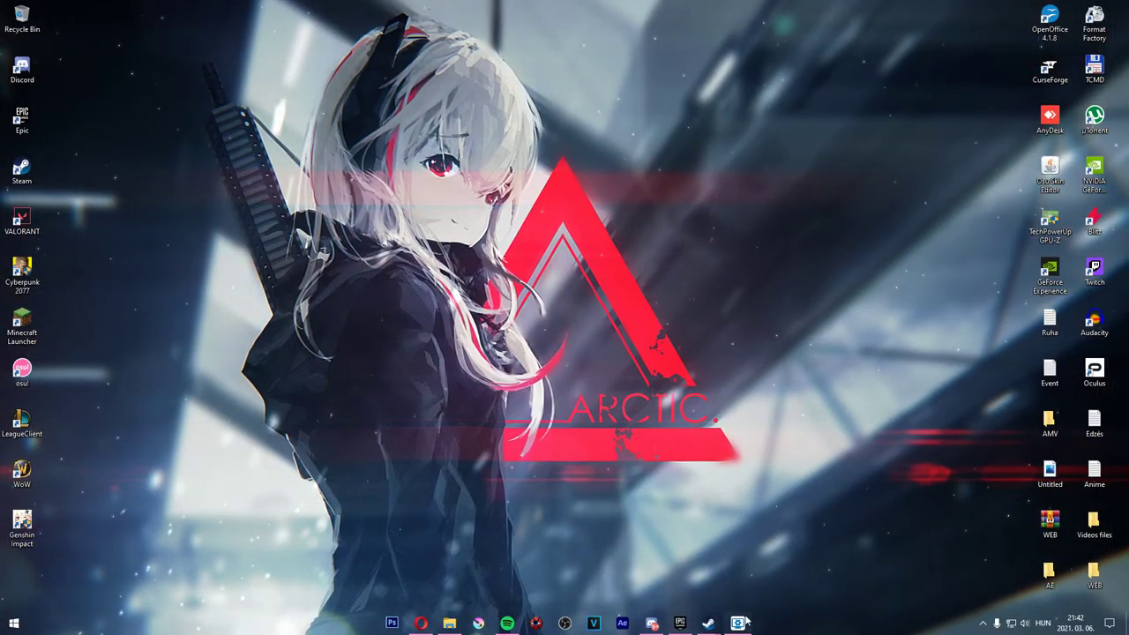
left_click(741, 623)
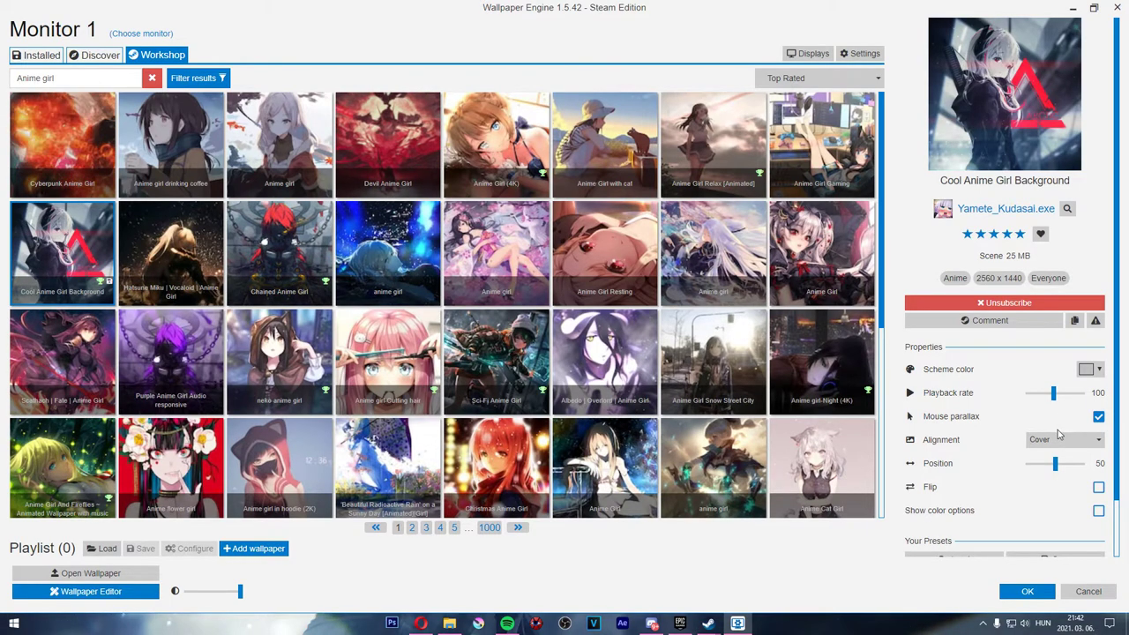
scroll(1057, 435, "down", 1)
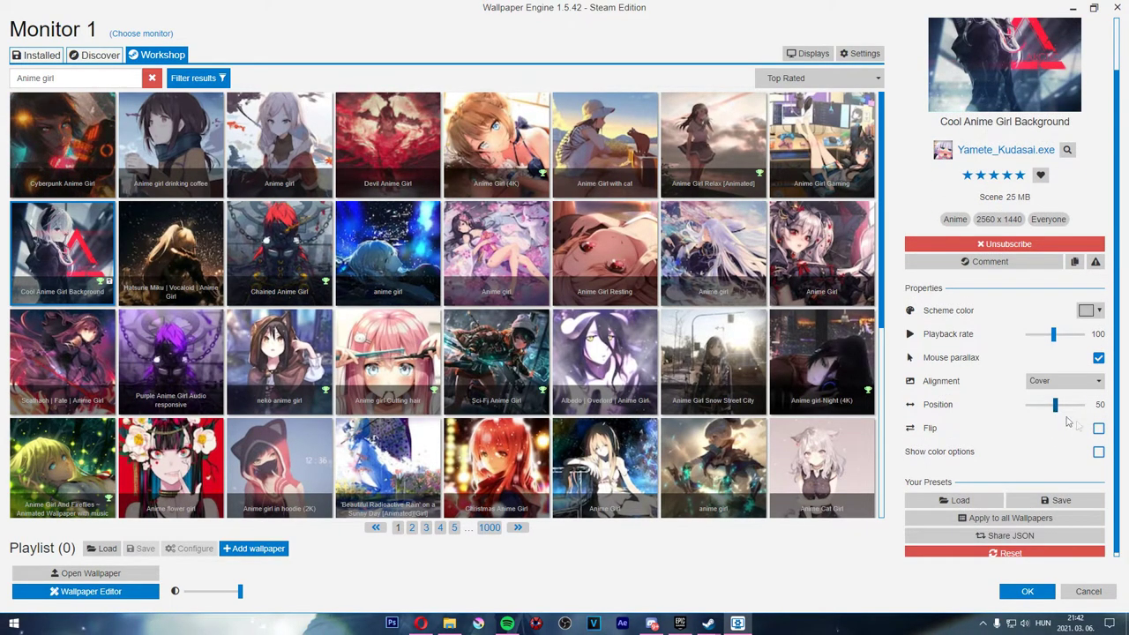
scroll(1096, 450, "down", 1)
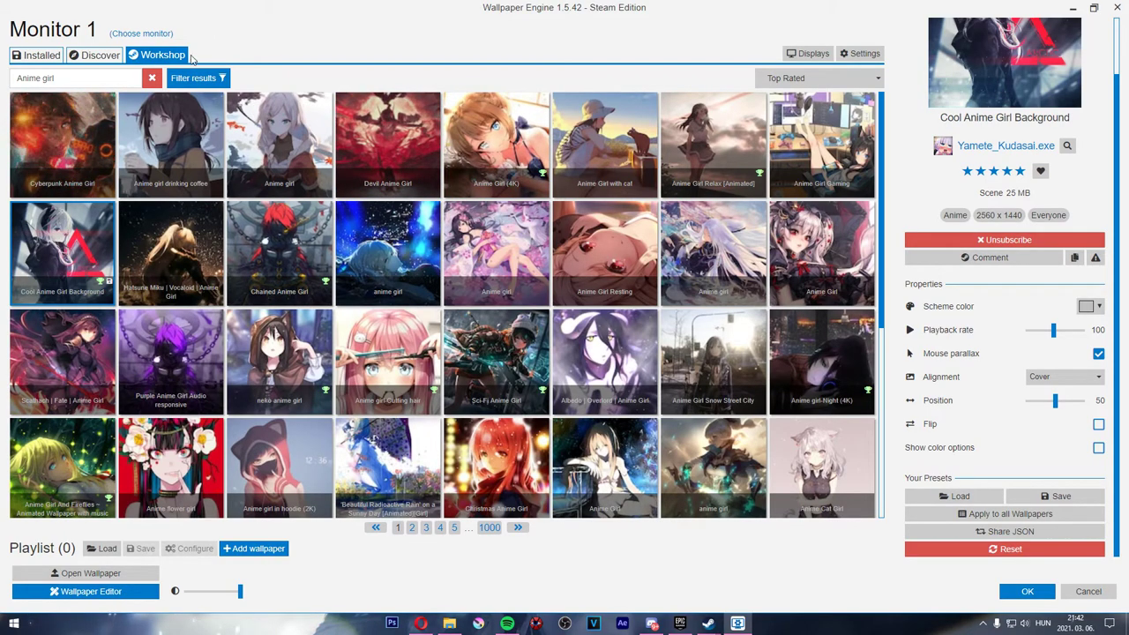
Step: Apply Cyan and Pink HD from the installed wallpapers and confirm the choice to return to the desktop
scroll(309, 247, "down", 3)
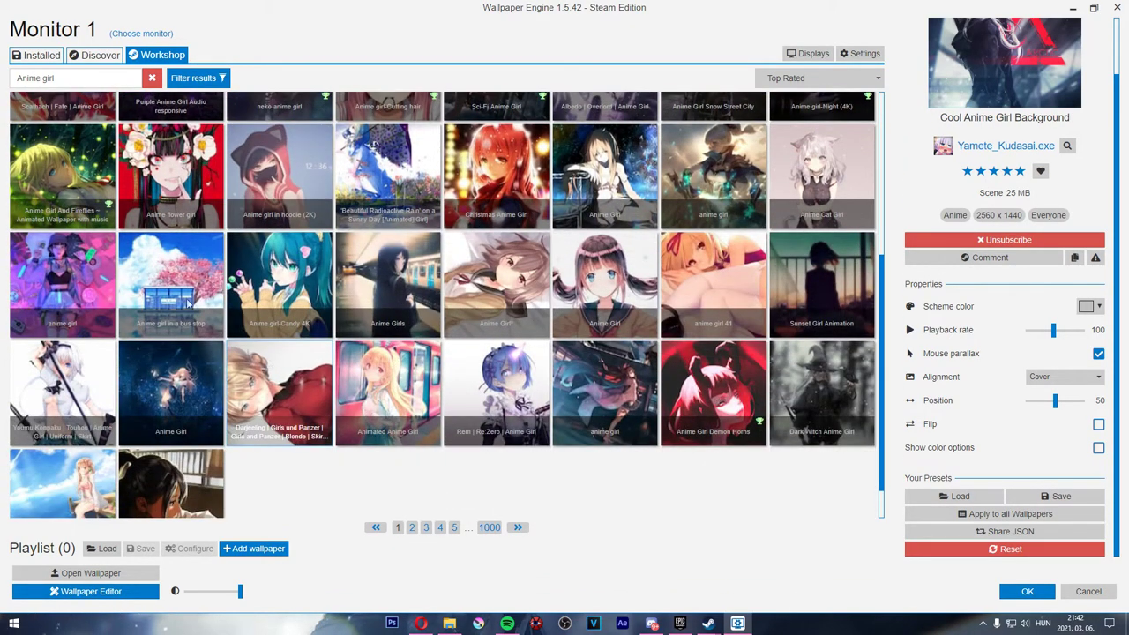
left_click(36, 58)
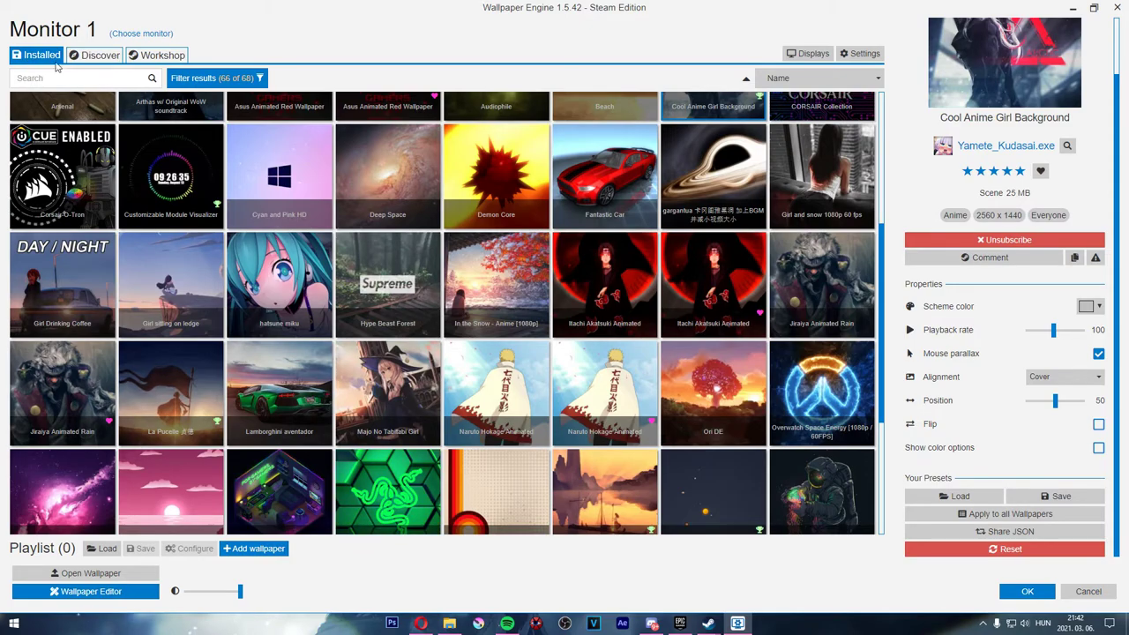
left_click(279, 177)
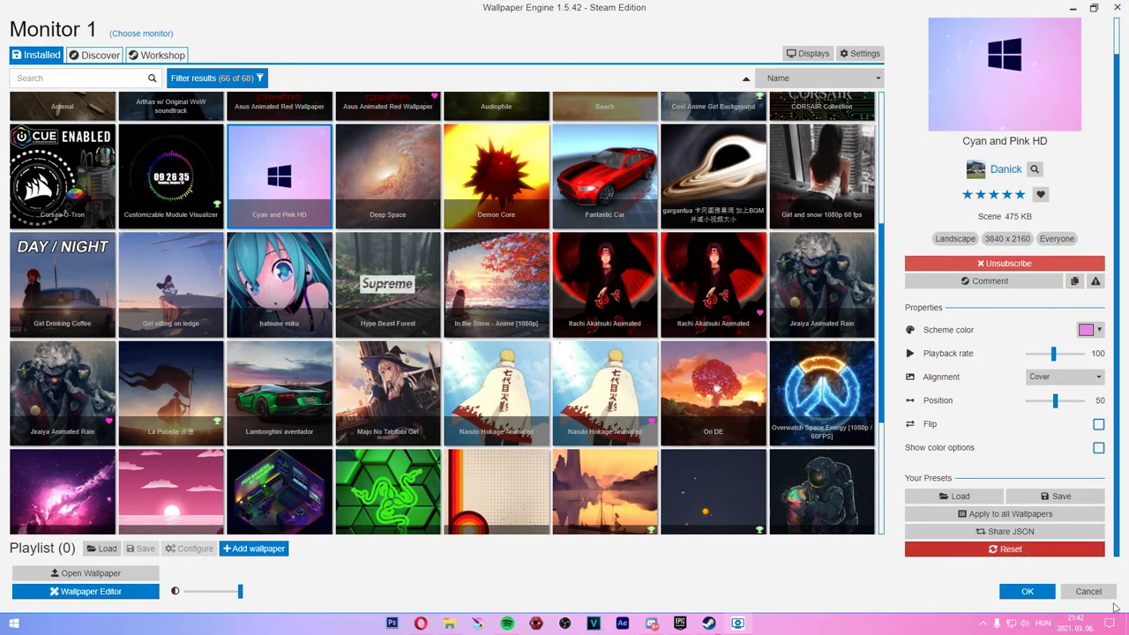
left_click(1026, 592)
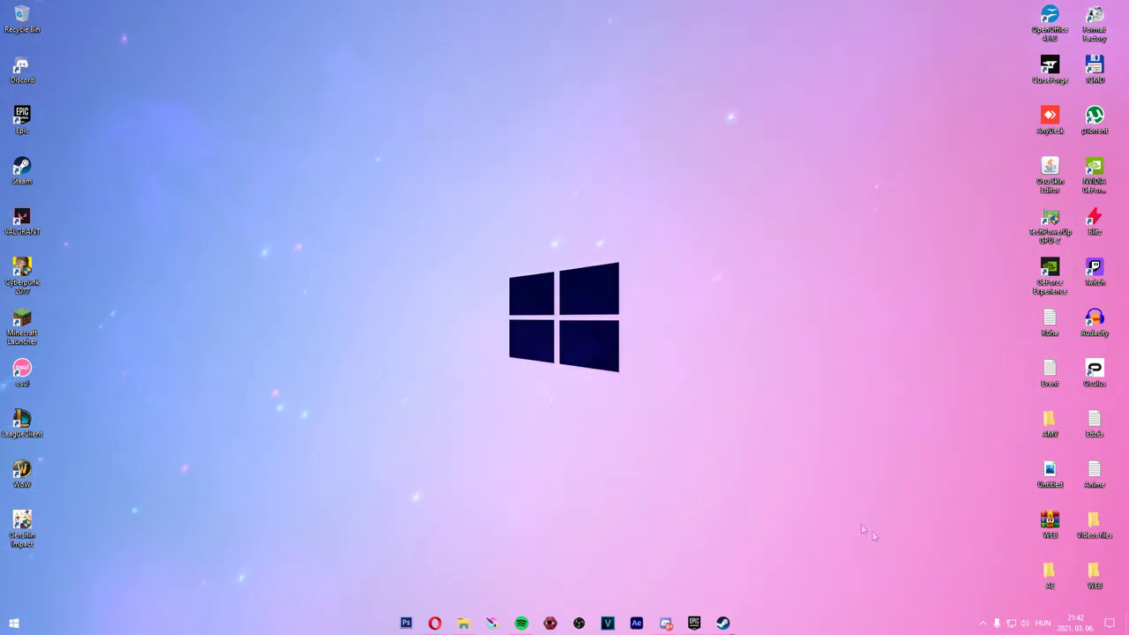
Step: Reopen the running Wallpaper Engine in the background, look through the installed wallpapers and close the browser keeping Cyan and Pink HD
left_click(983, 624)
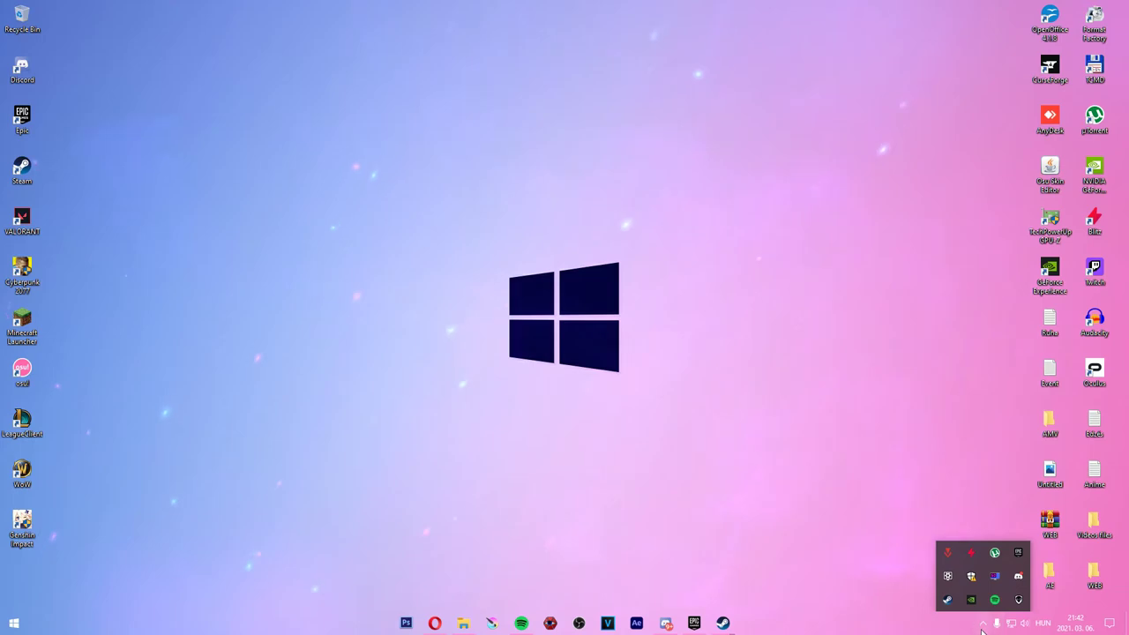
left_click(947, 578)
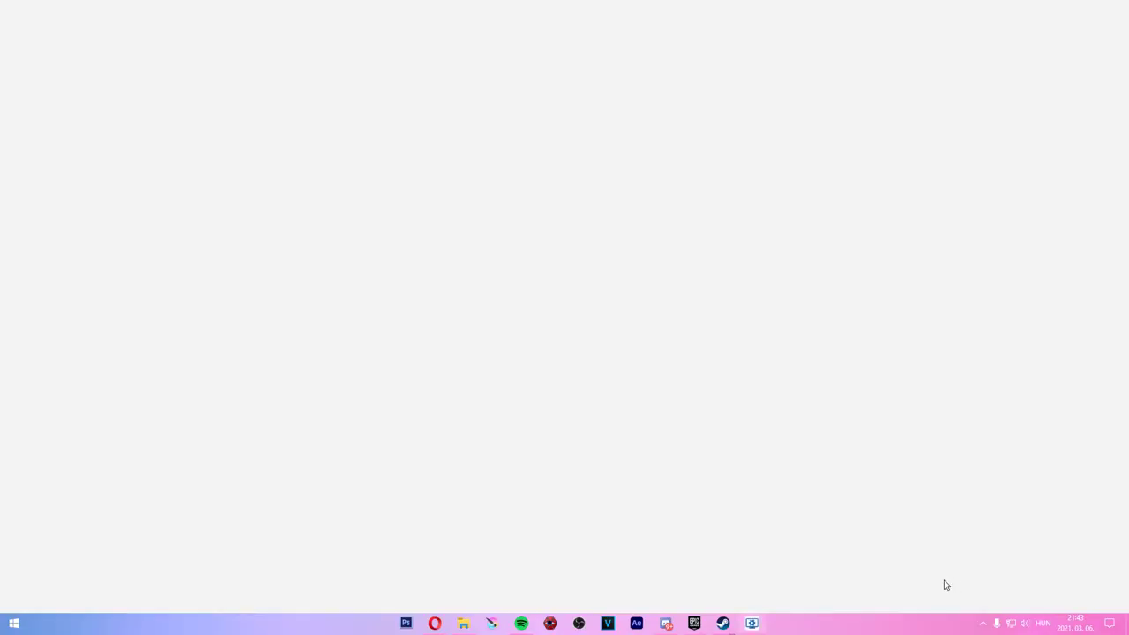
scroll(605, 288, "down", 10)
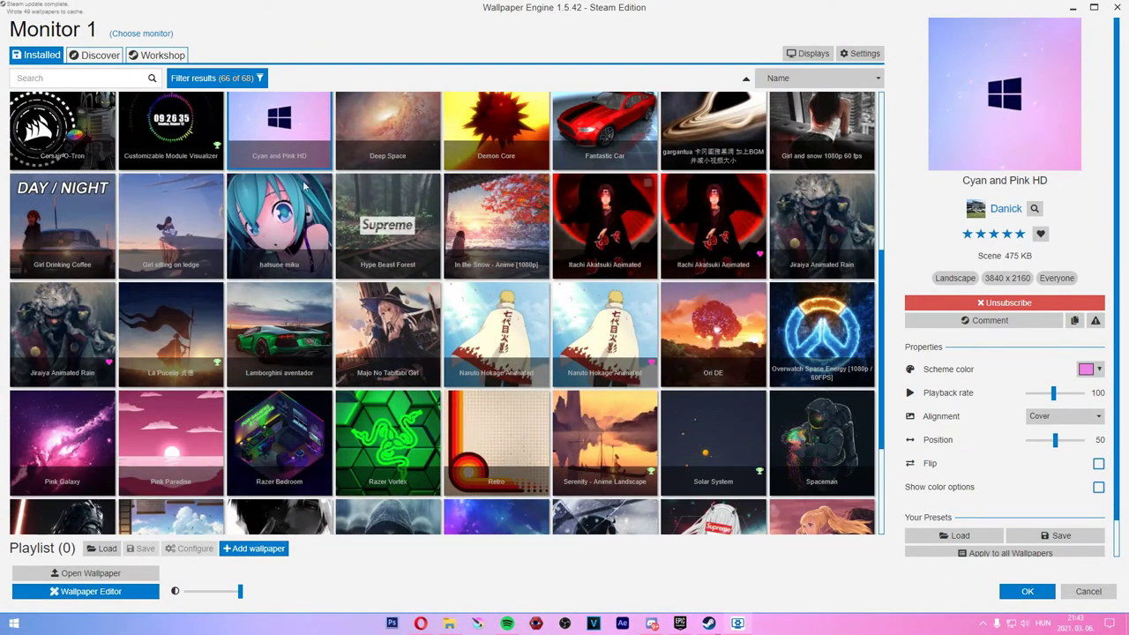
scroll(454, 234, "up", 10)
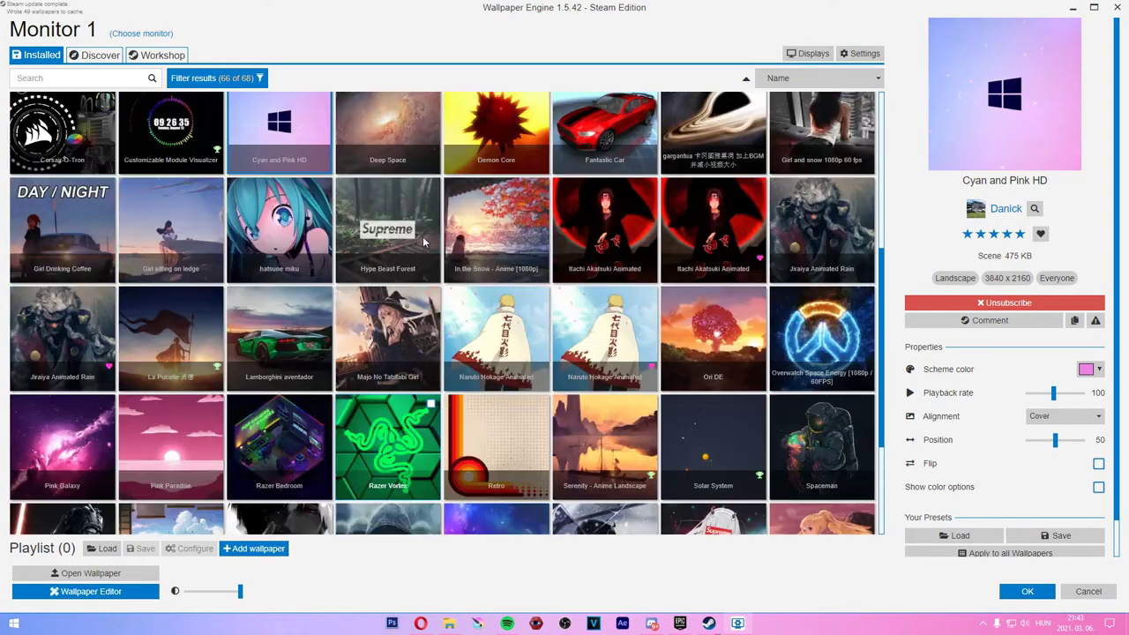
left_click(179, 58)
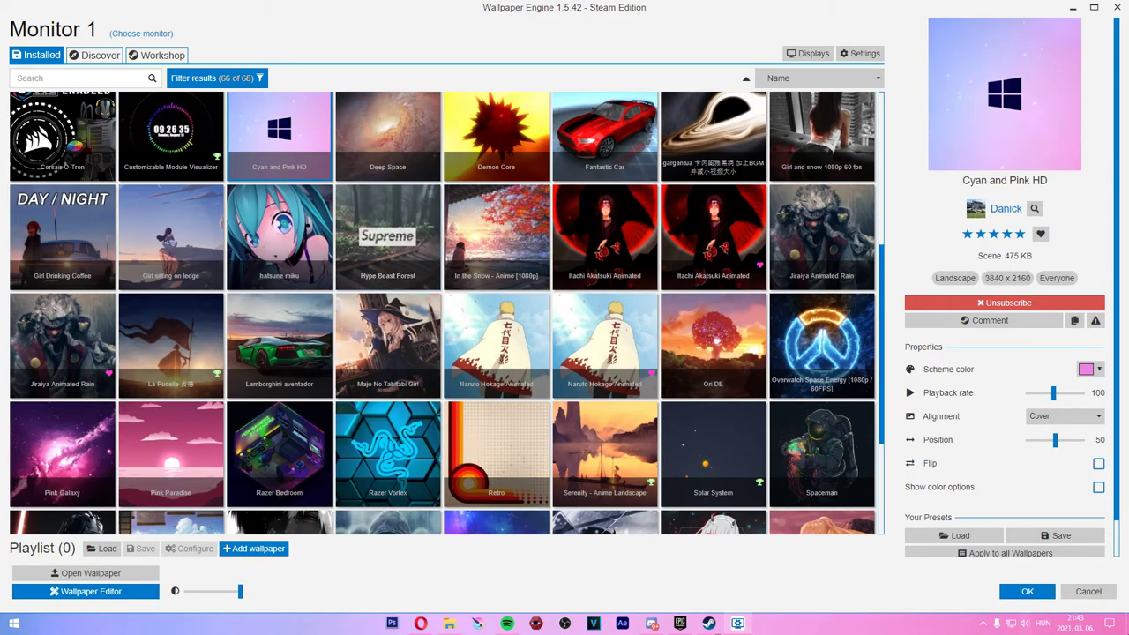
left_click(1028, 591)
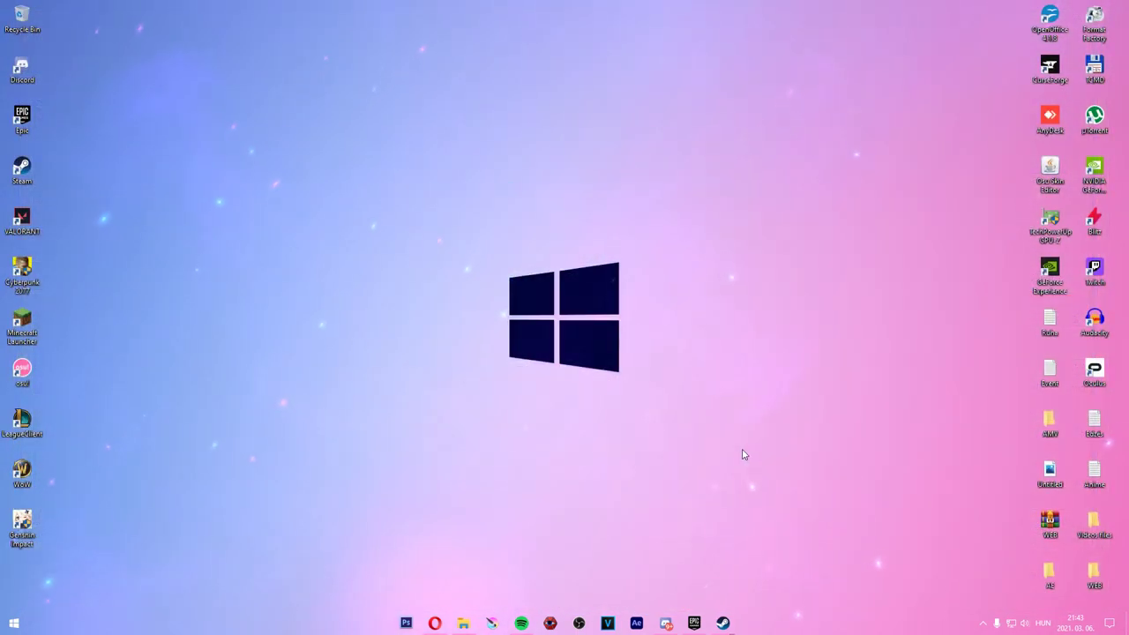